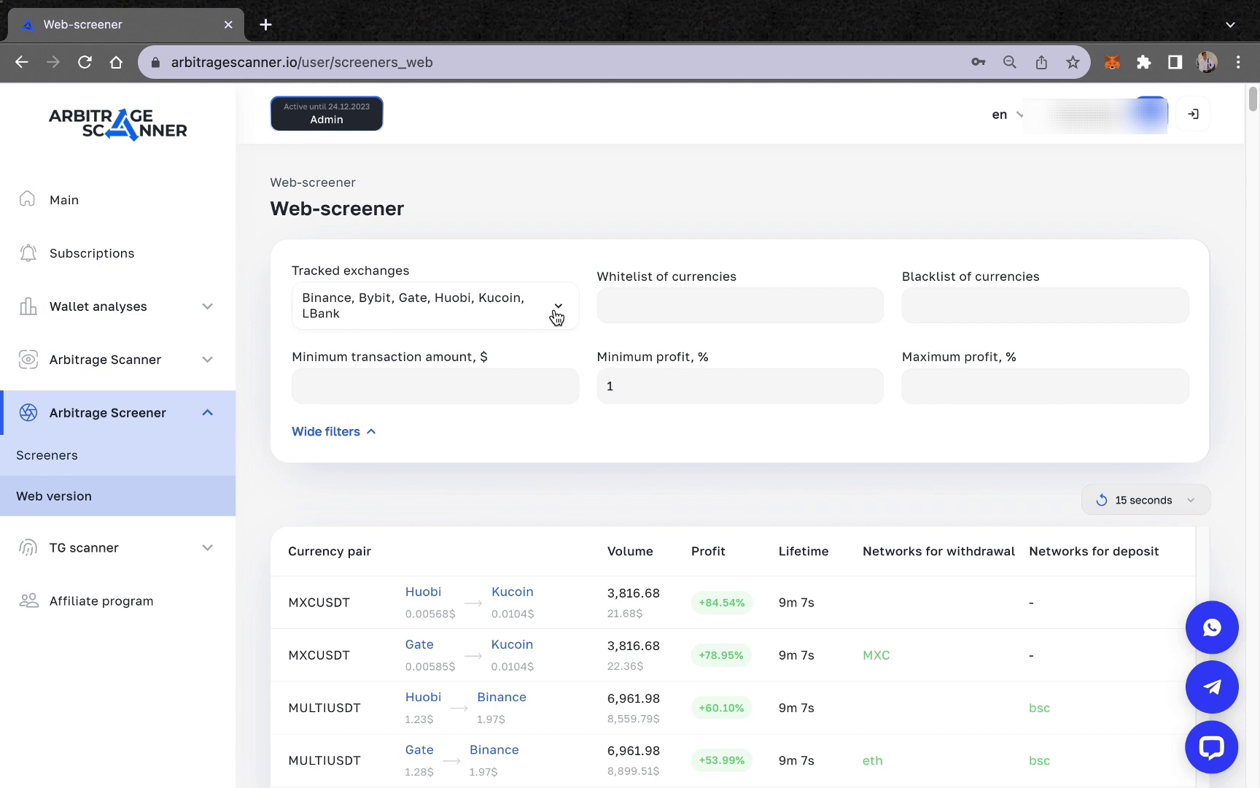
Look through the full list of exchanges available under Tracked exchanges, including the 1inch networks, leaving the selection as it is
click(556, 316)
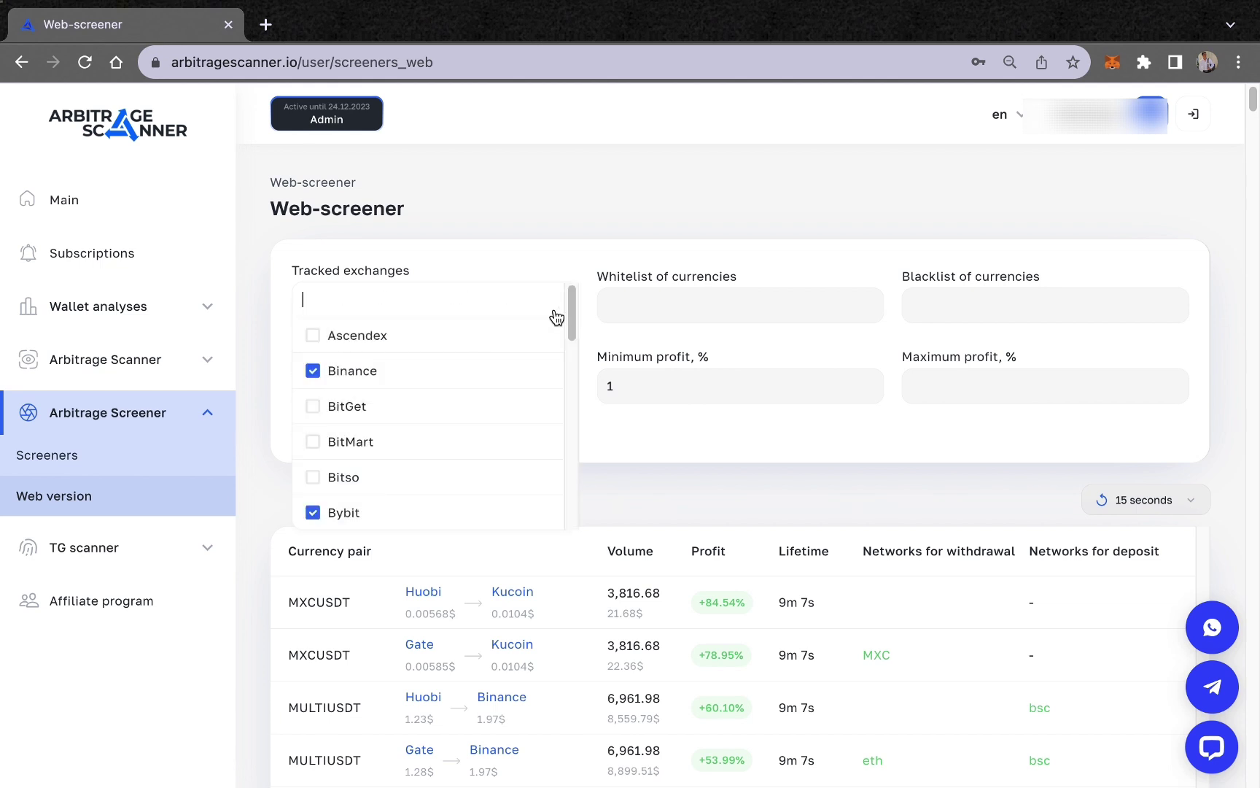
scroll(437, 452, down, 10)
scroll(419, 368, up, 5)
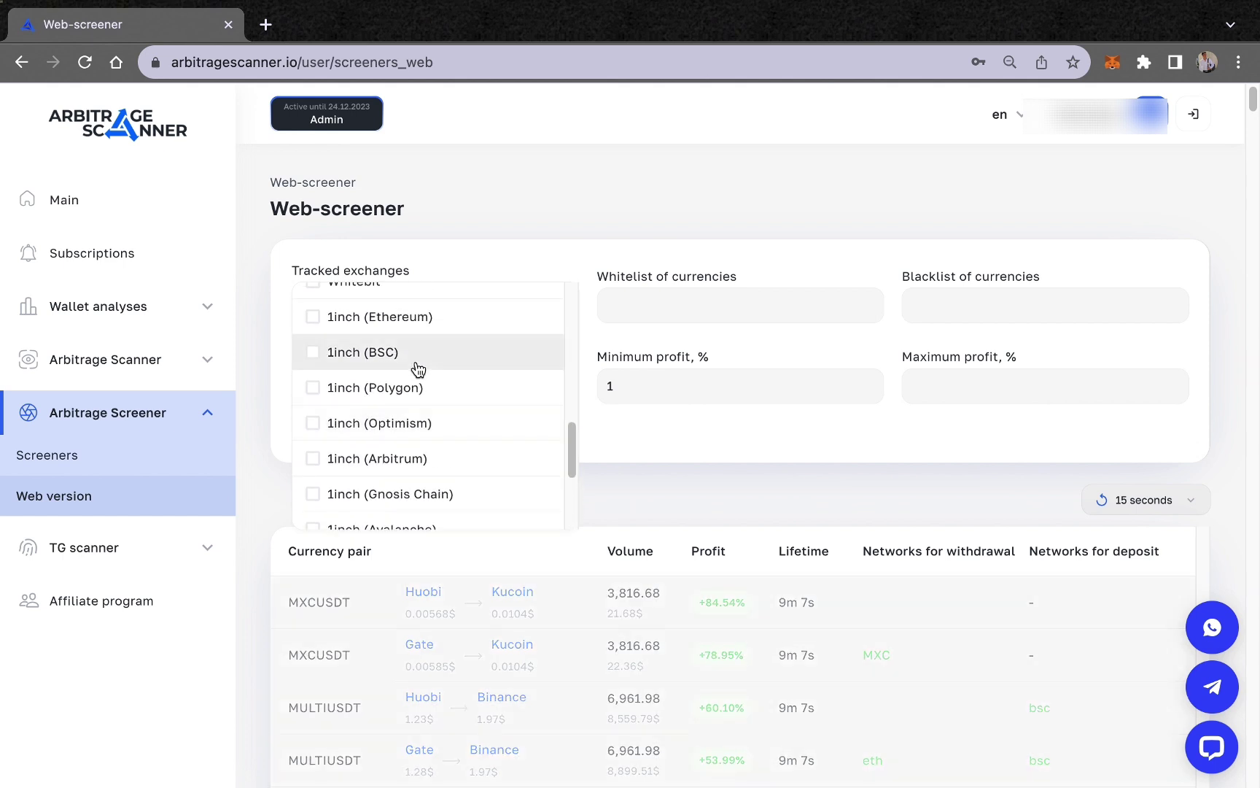
scroll(470, 398, up, 3)
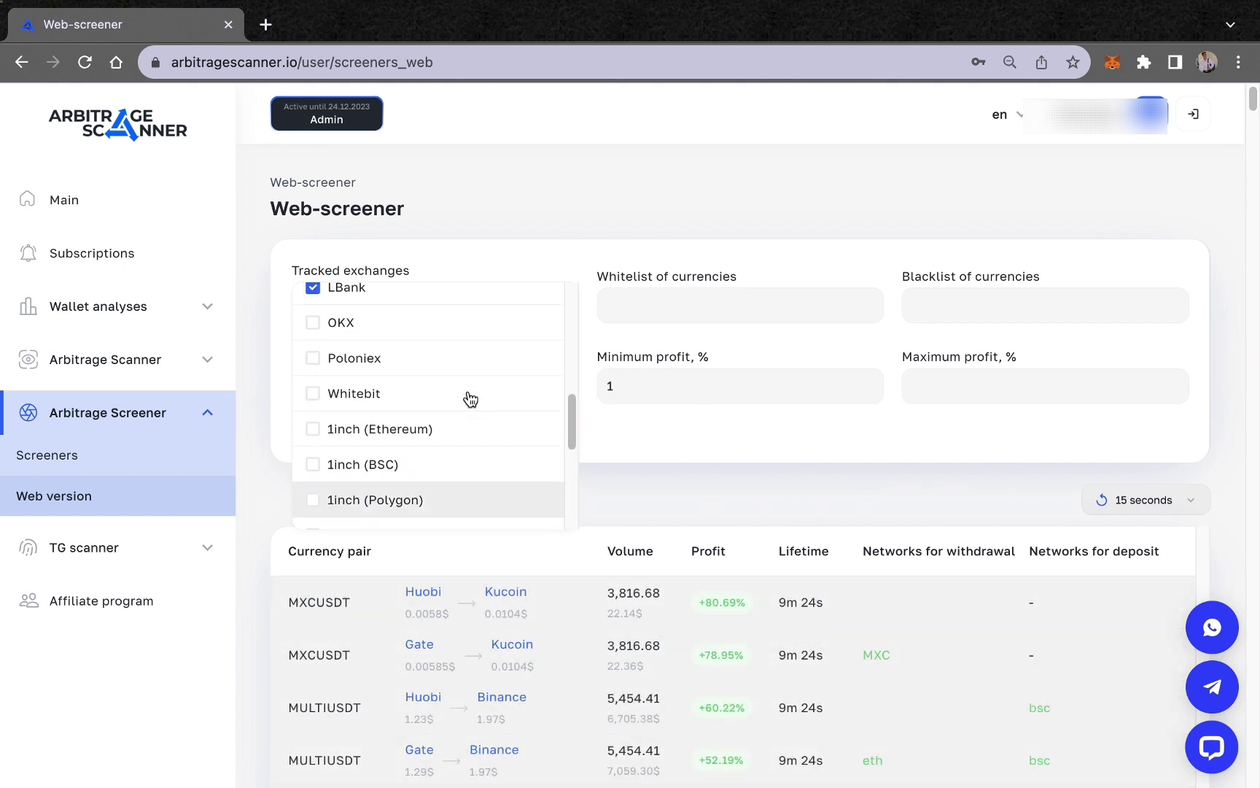
scroll(471, 398, down, 2)
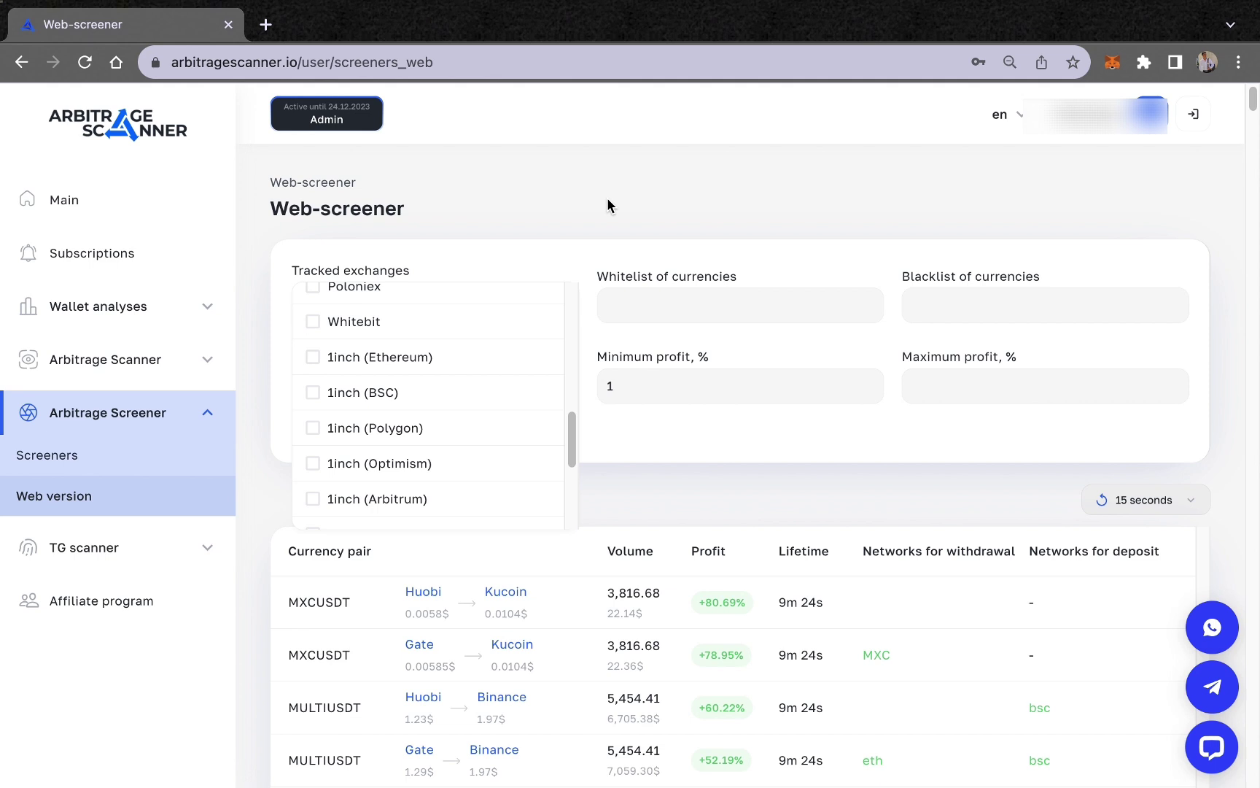
scroll(498, 391, up, 3)
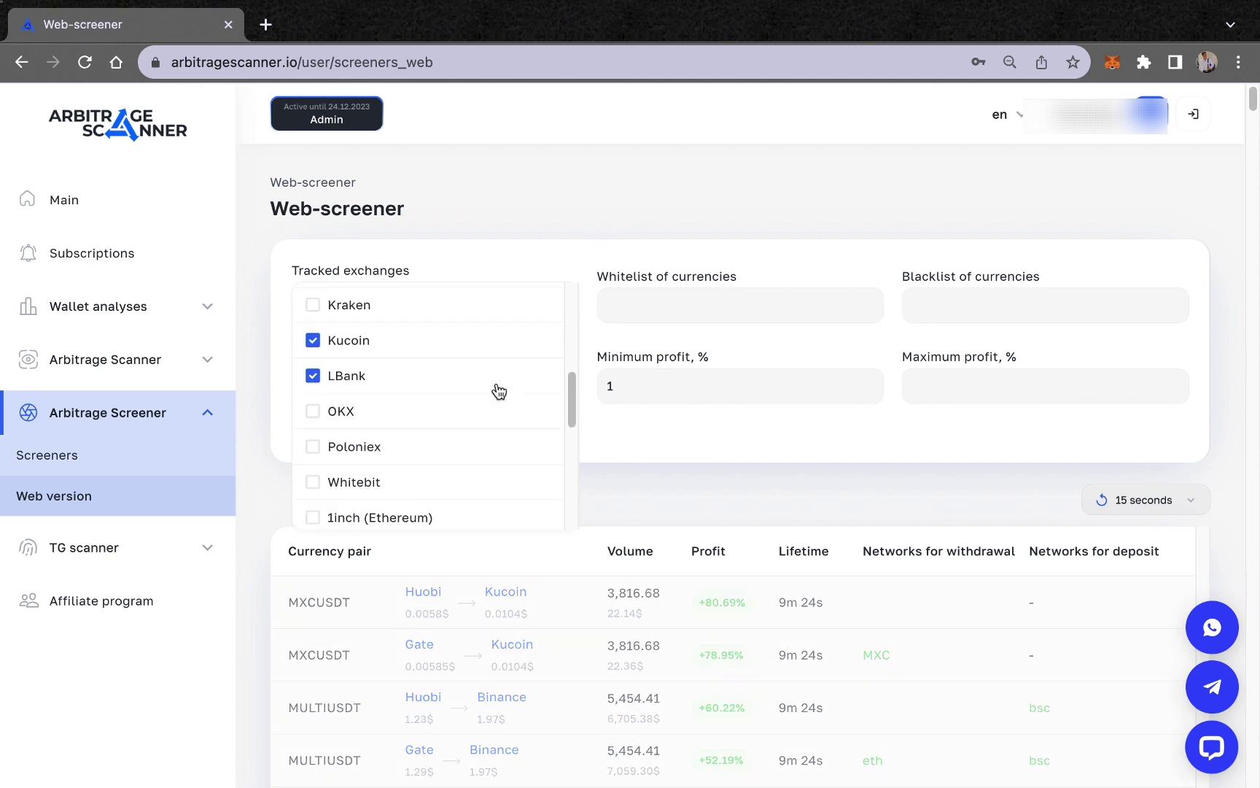
scroll(498, 391, up, 6)
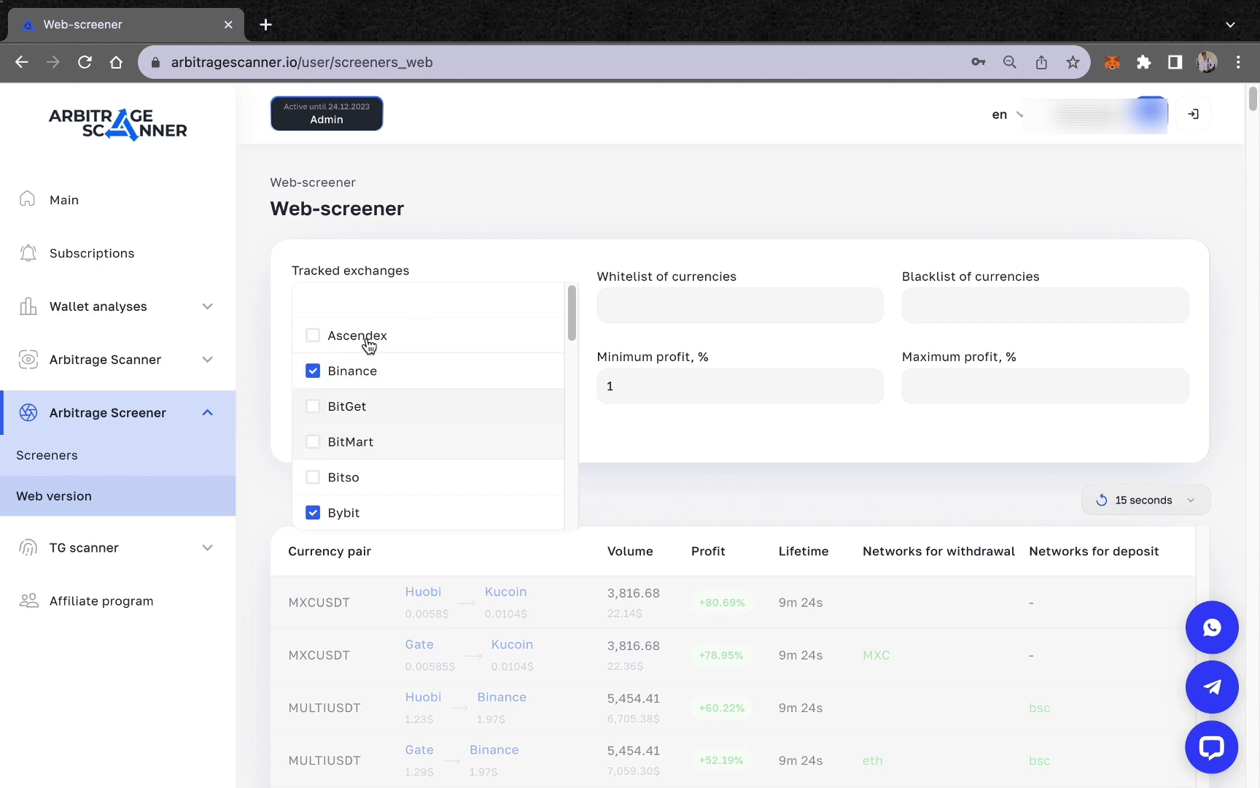
scroll(430, 411, down, 3)
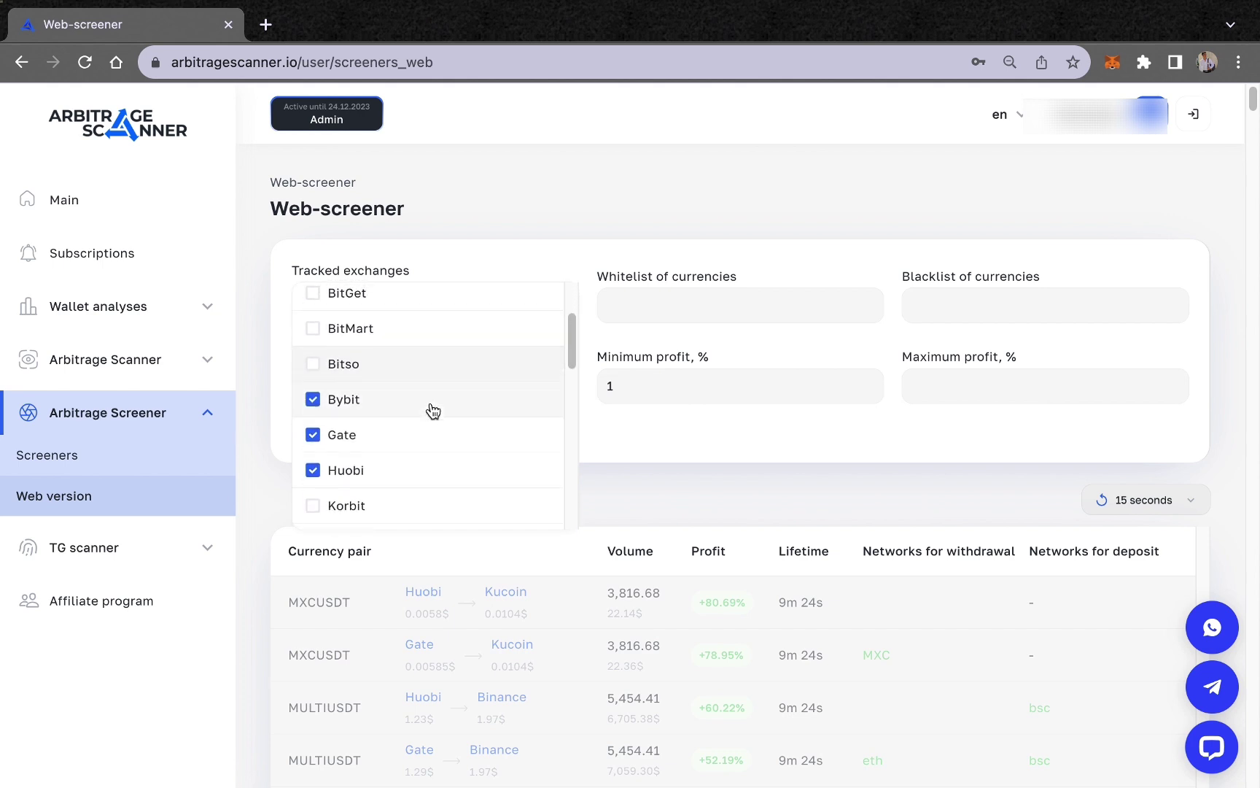
scroll(434, 411, up, 3)
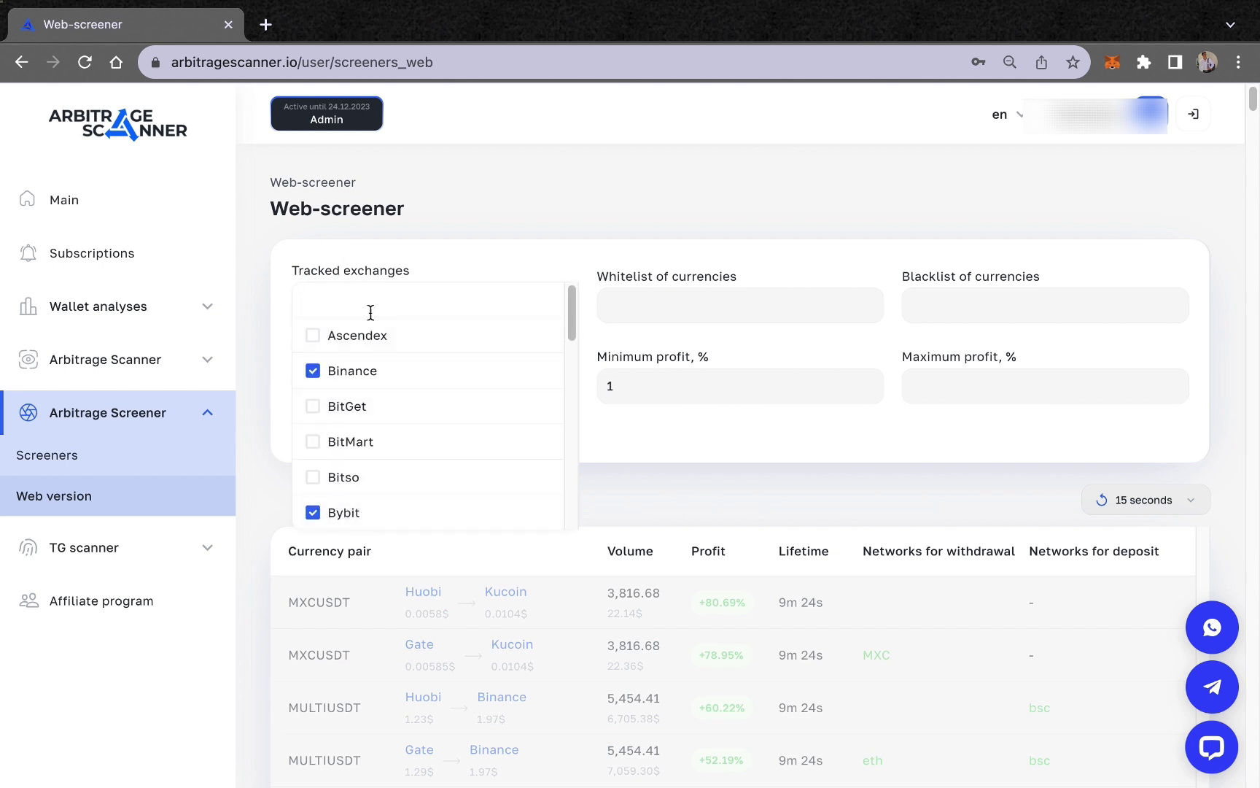
scroll(389, 432, down, 3)
scroll(388, 432, down, 10)
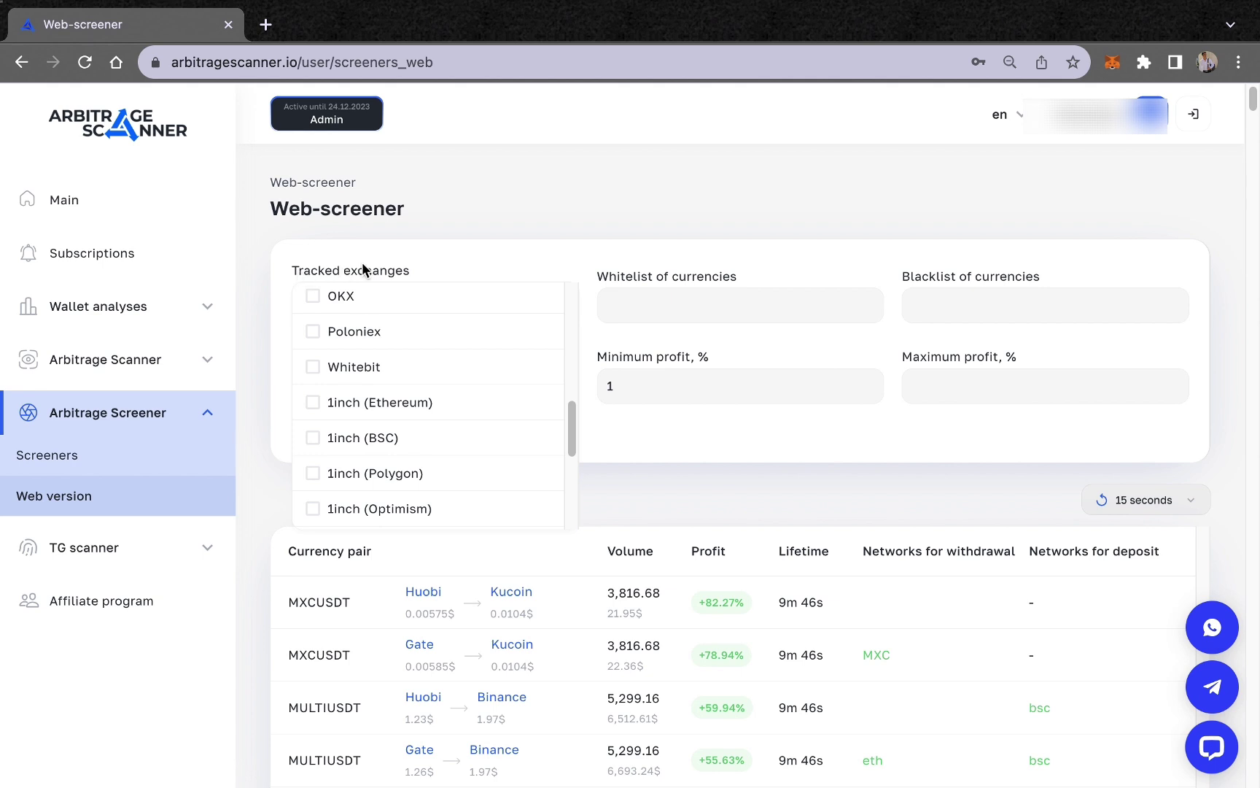
click(404, 247)
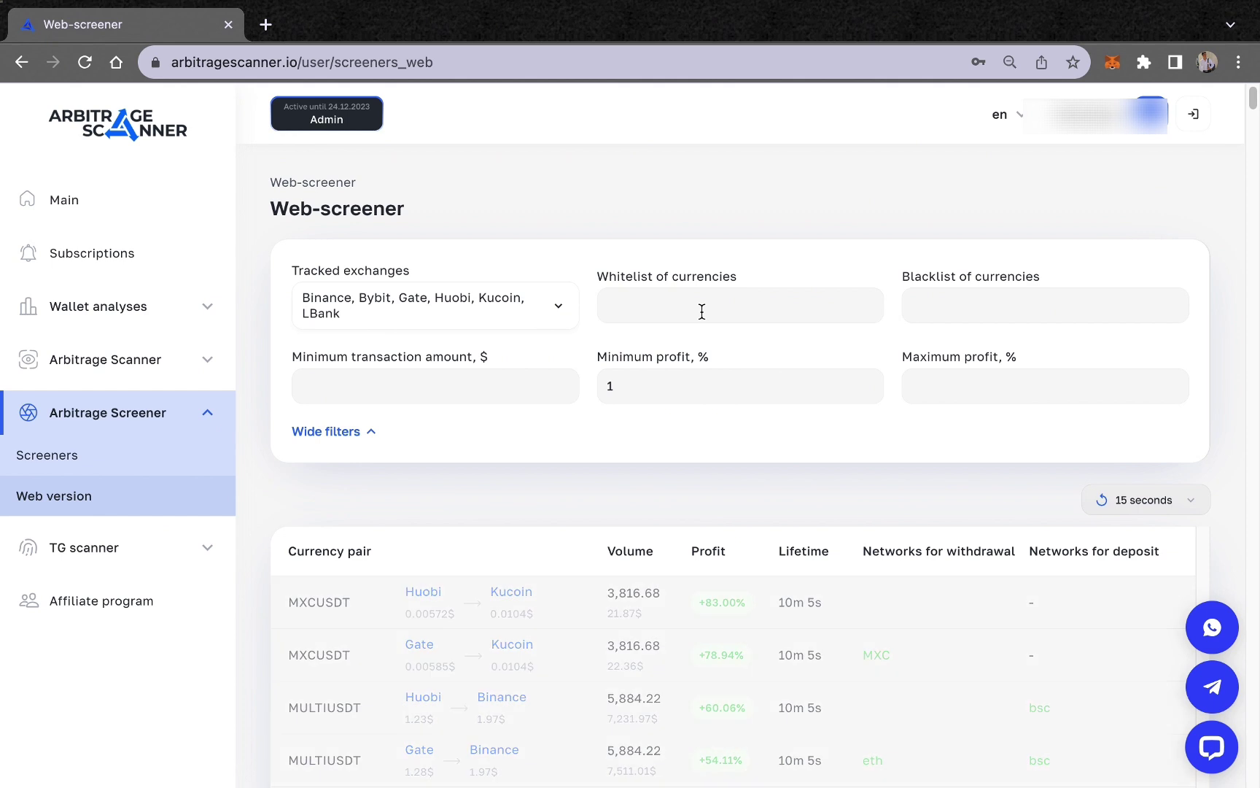
Try btc,eth,ada as the blacklist of currencies and clear the entry again
click(702, 312)
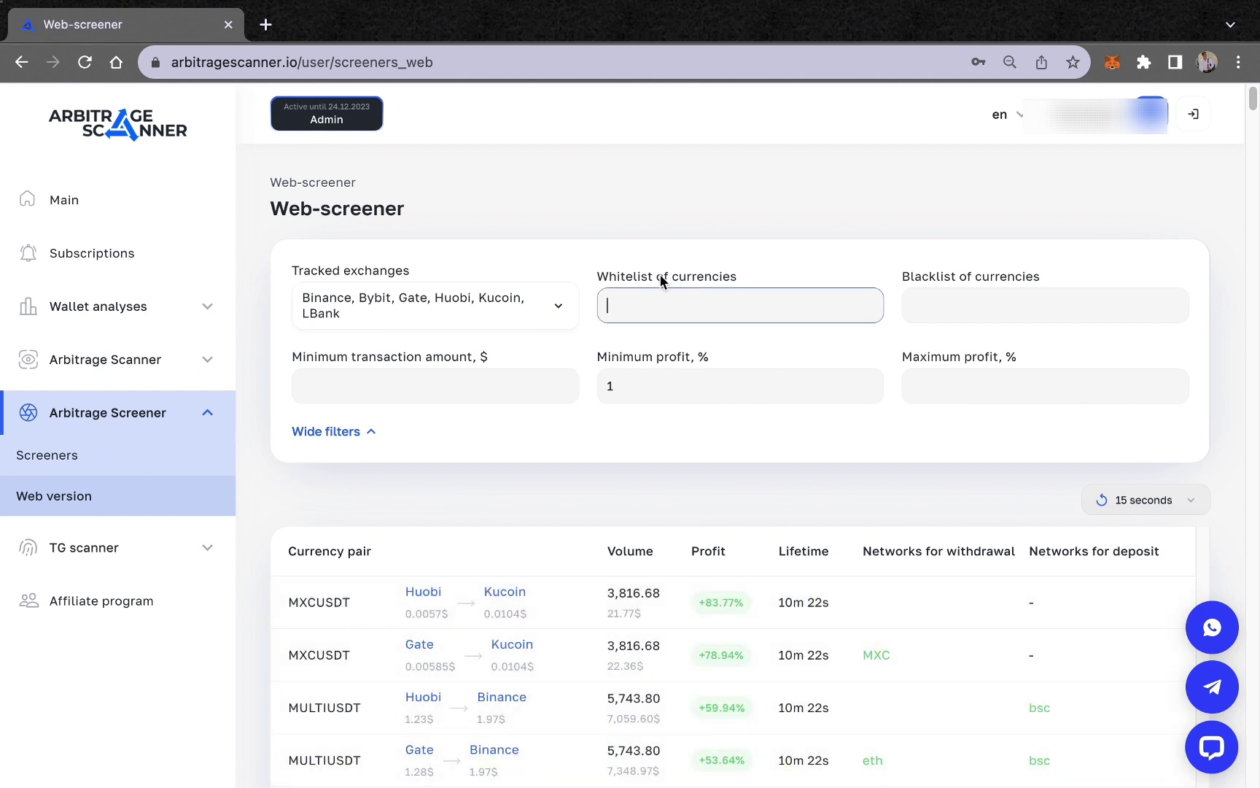
click(981, 309)
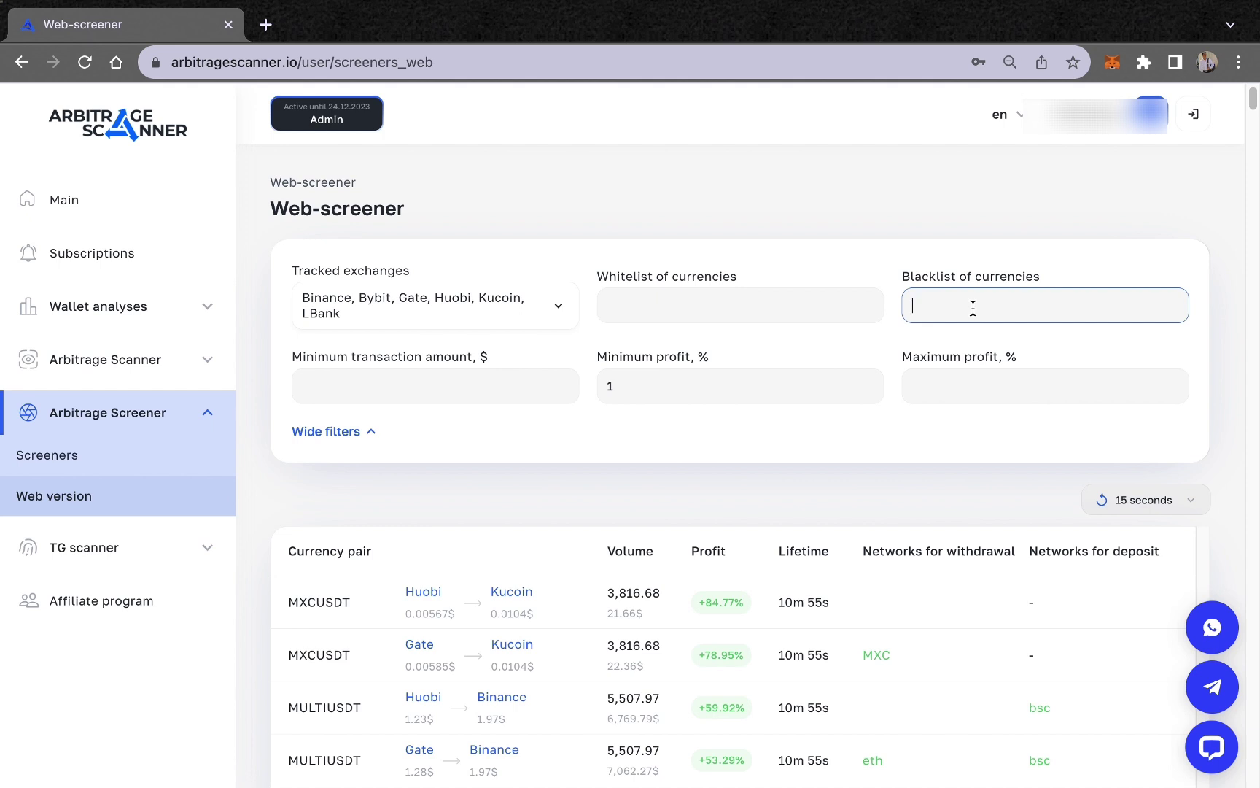
text(btc,et)
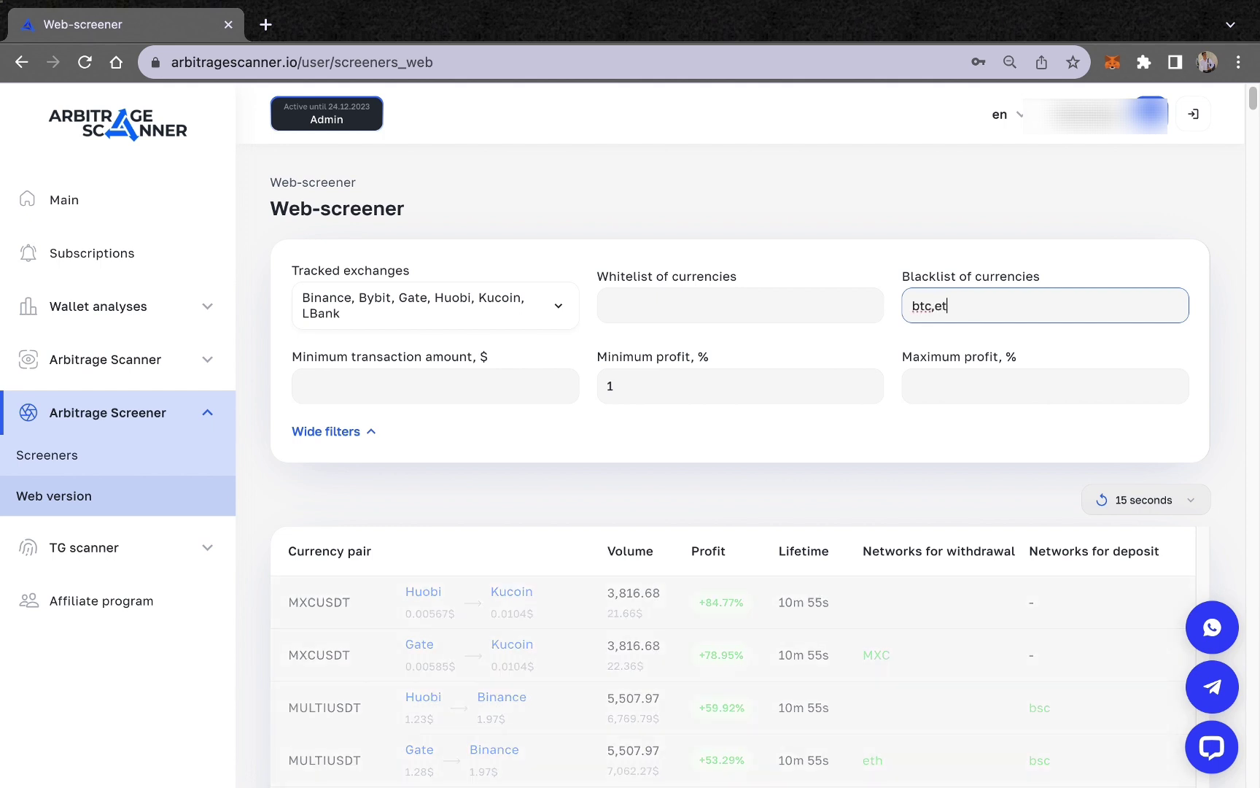
text(h)
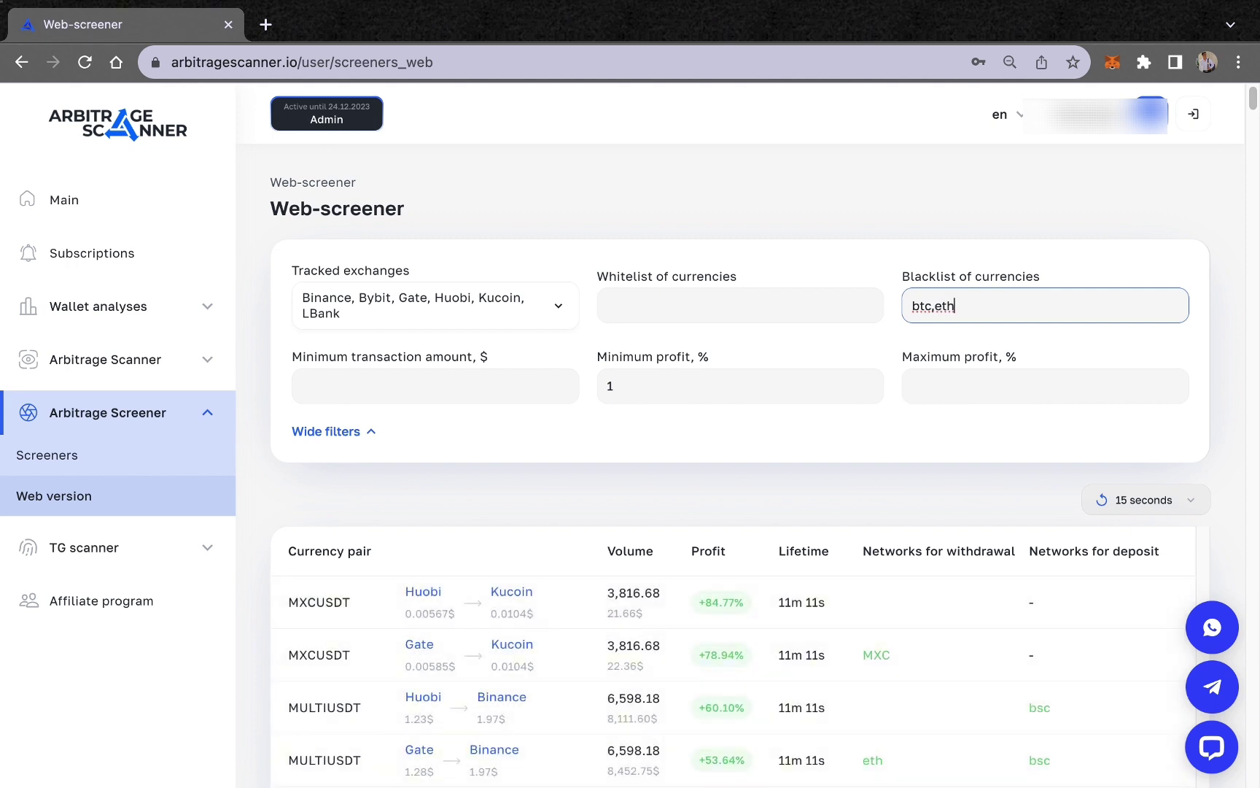
text(,ada)
key(BackSpace)
key(BackSpace)
key(BackSpace)
key(BackSpace)
key(BackSpace)
key(BackSpace)
key(BackSpace)
key(BackSpace)
key(BackSpace)
key(BackSpace)
key(BackSpace)
Set the minimum transaction amount to $100
click(373, 381)
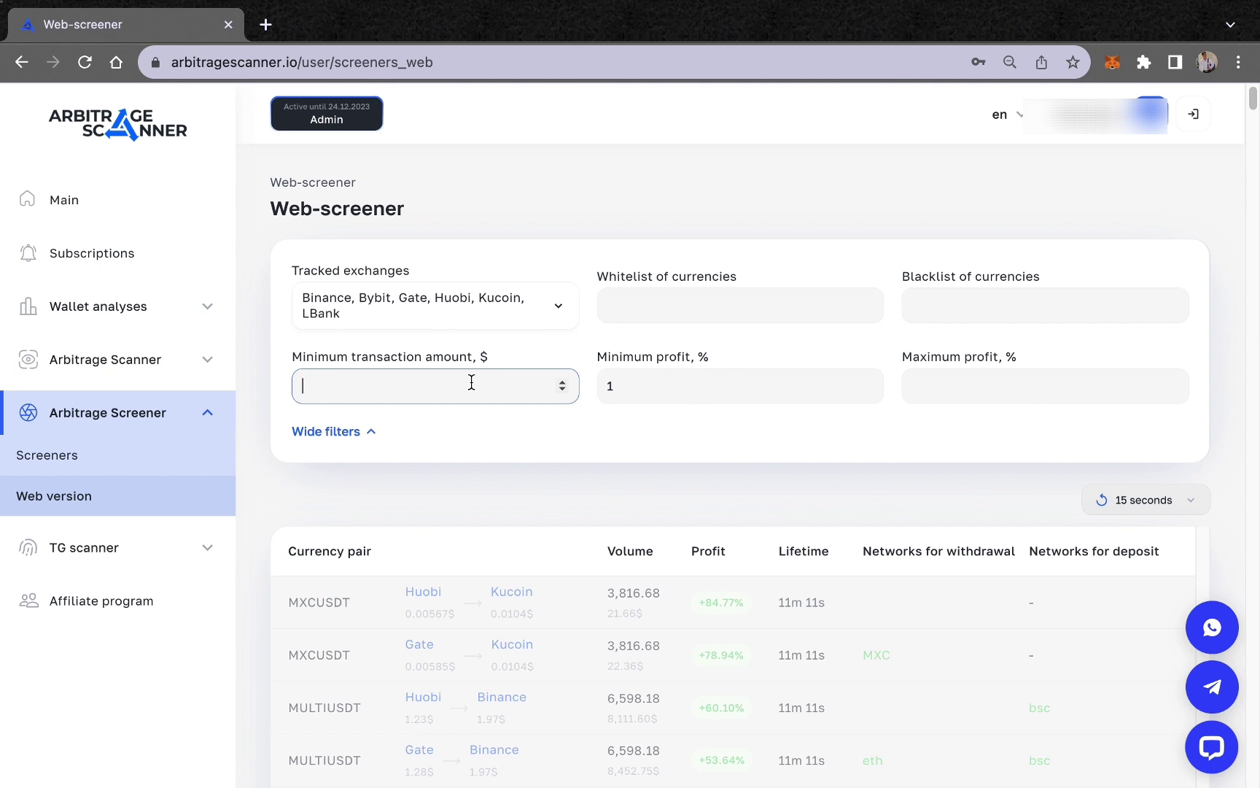
text(100)
click(486, 465)
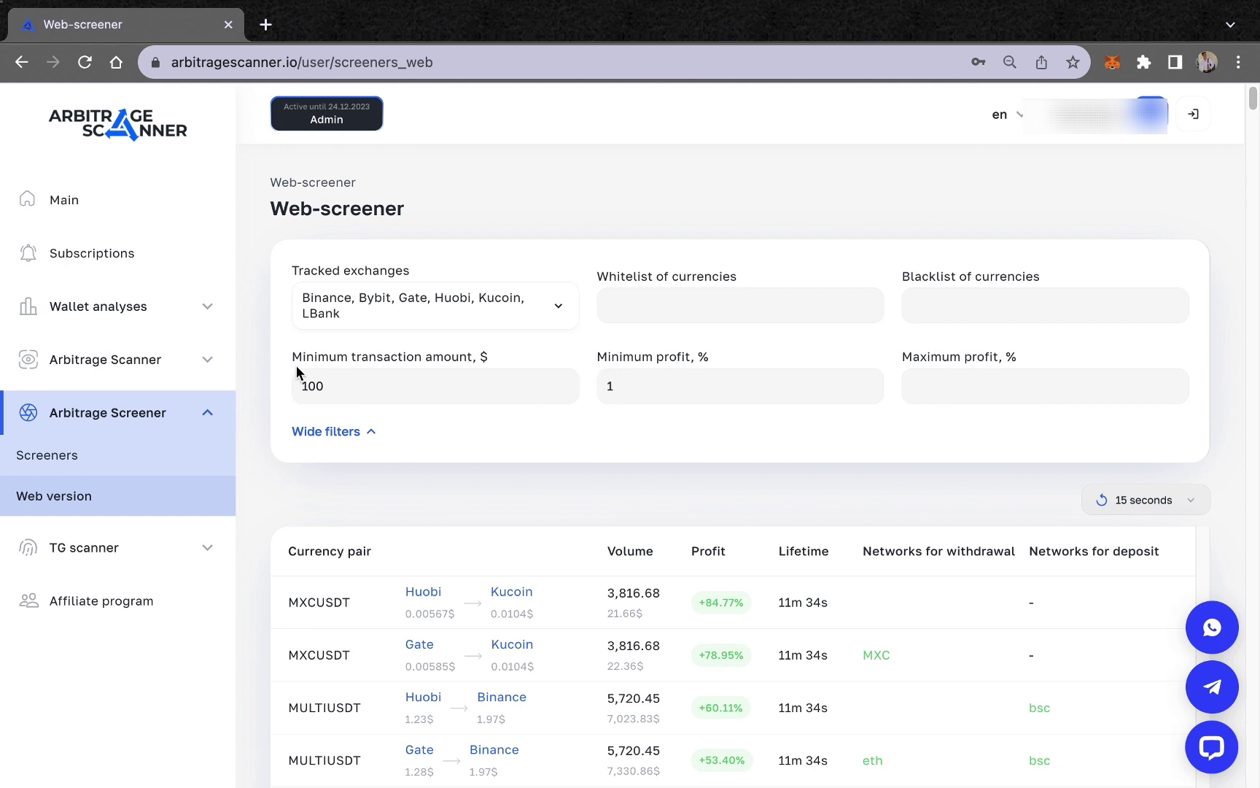
Replace the minimum transaction amount, trying $5000 and settling on $1000
click(345, 383)
key(BackSpace)
key(BackSpace)
key(BackSpace)
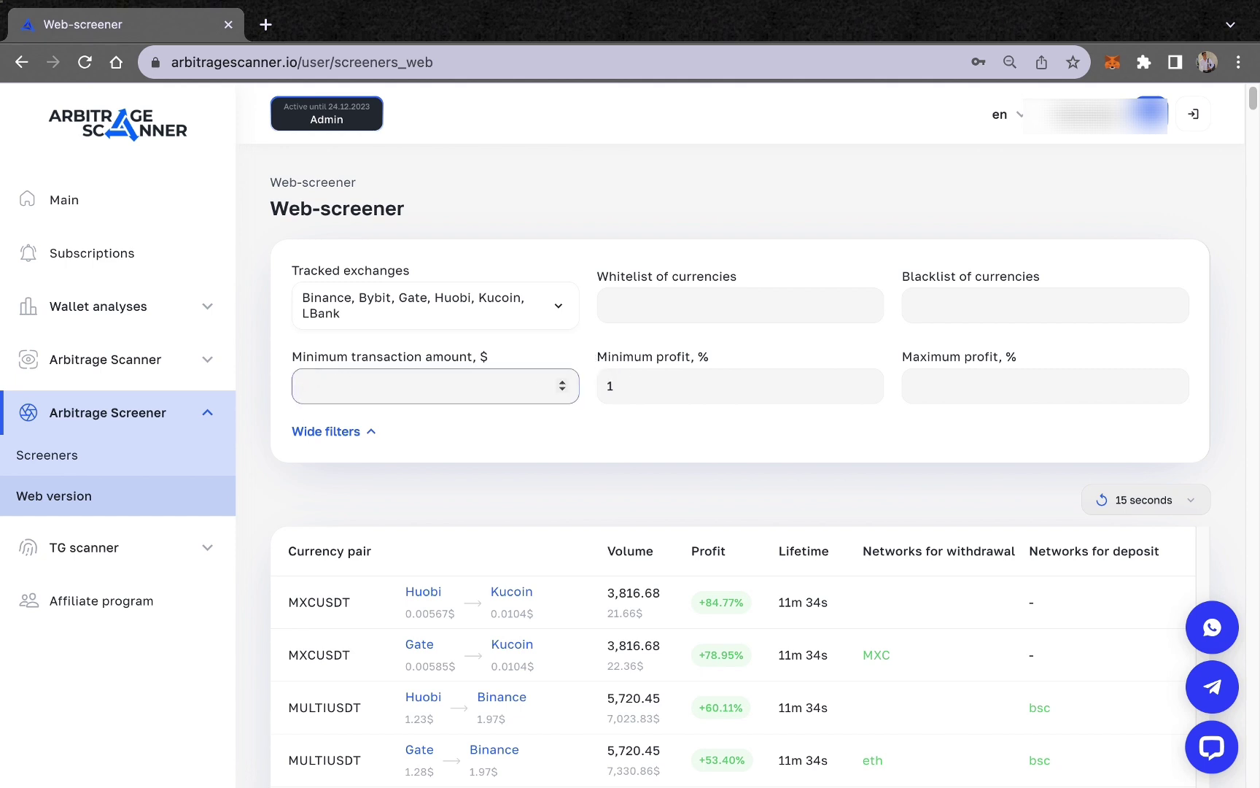
text(5000)
key(BackSpace)
key(BackSpace)
key(BackSpace)
key(BackSpace)
text(1000)
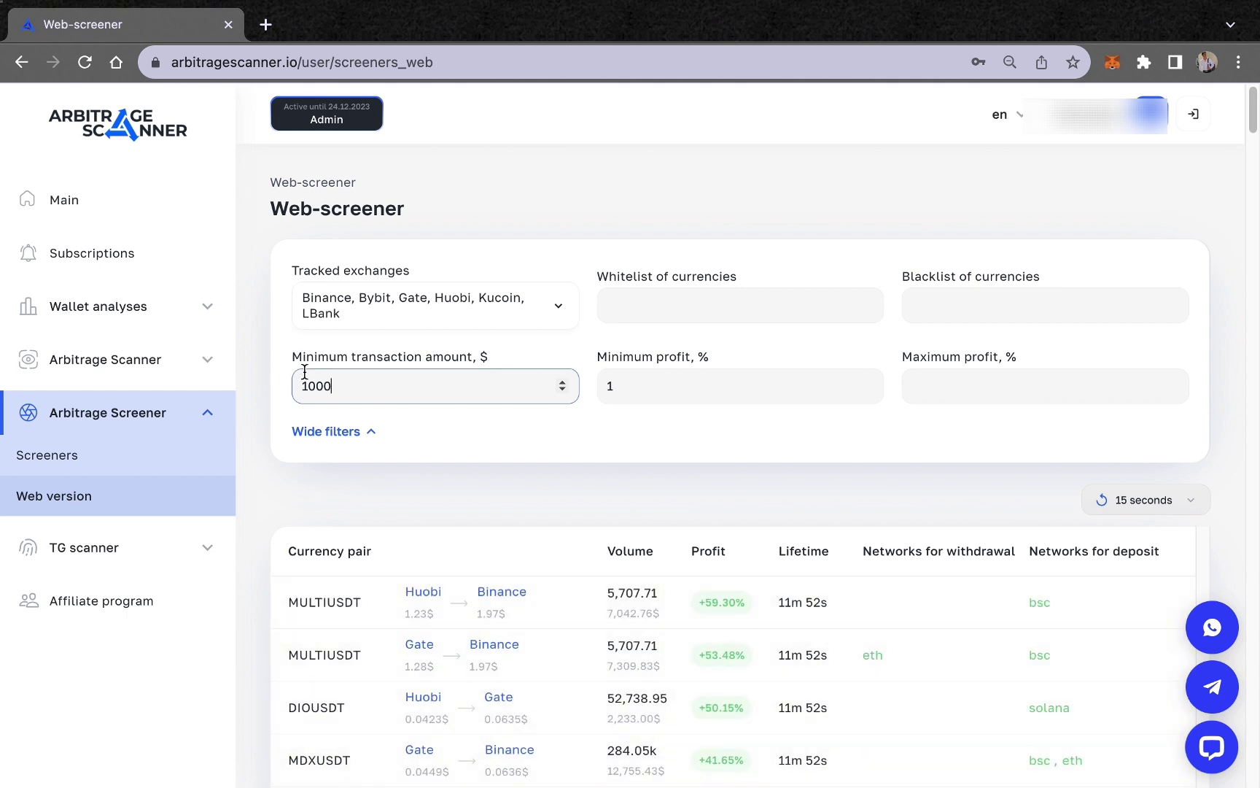
click(459, 493)
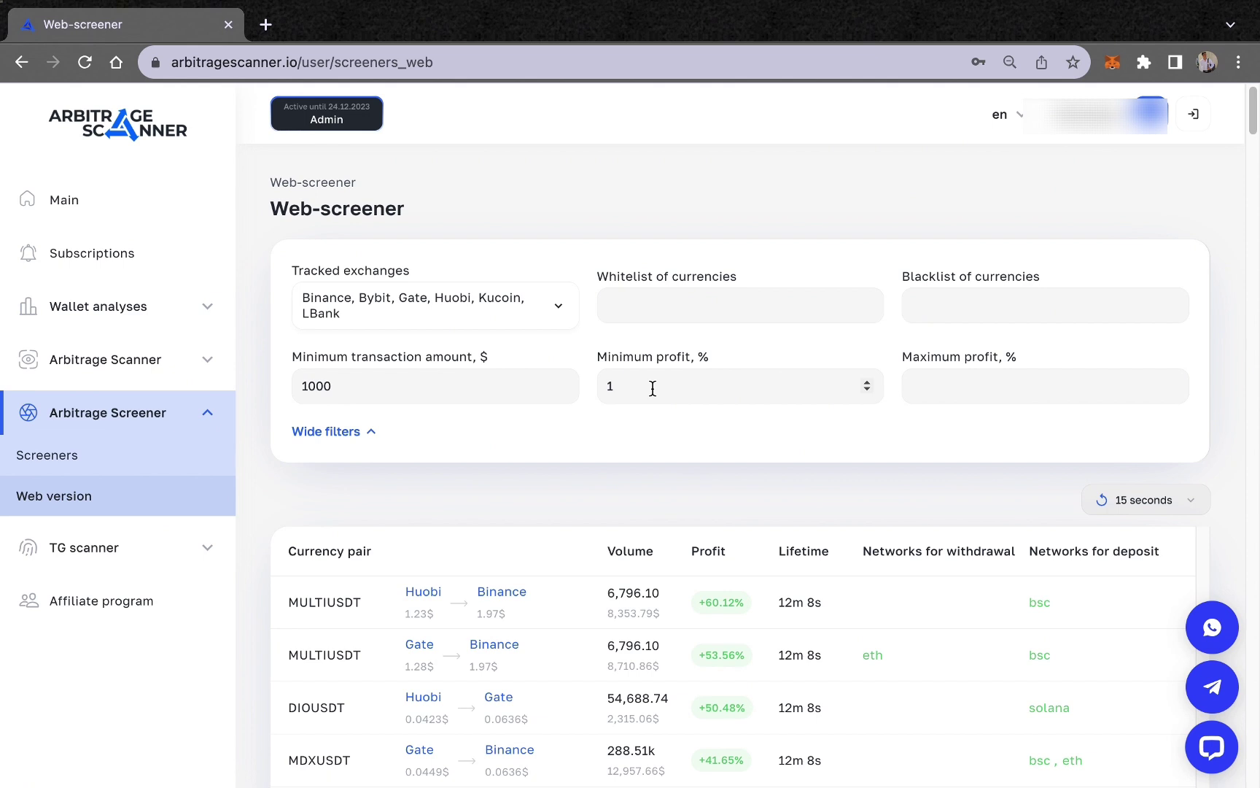
Try maximum profit limits of 10, 50 and 150 %, leaving the limit empty at the end
click(942, 388)
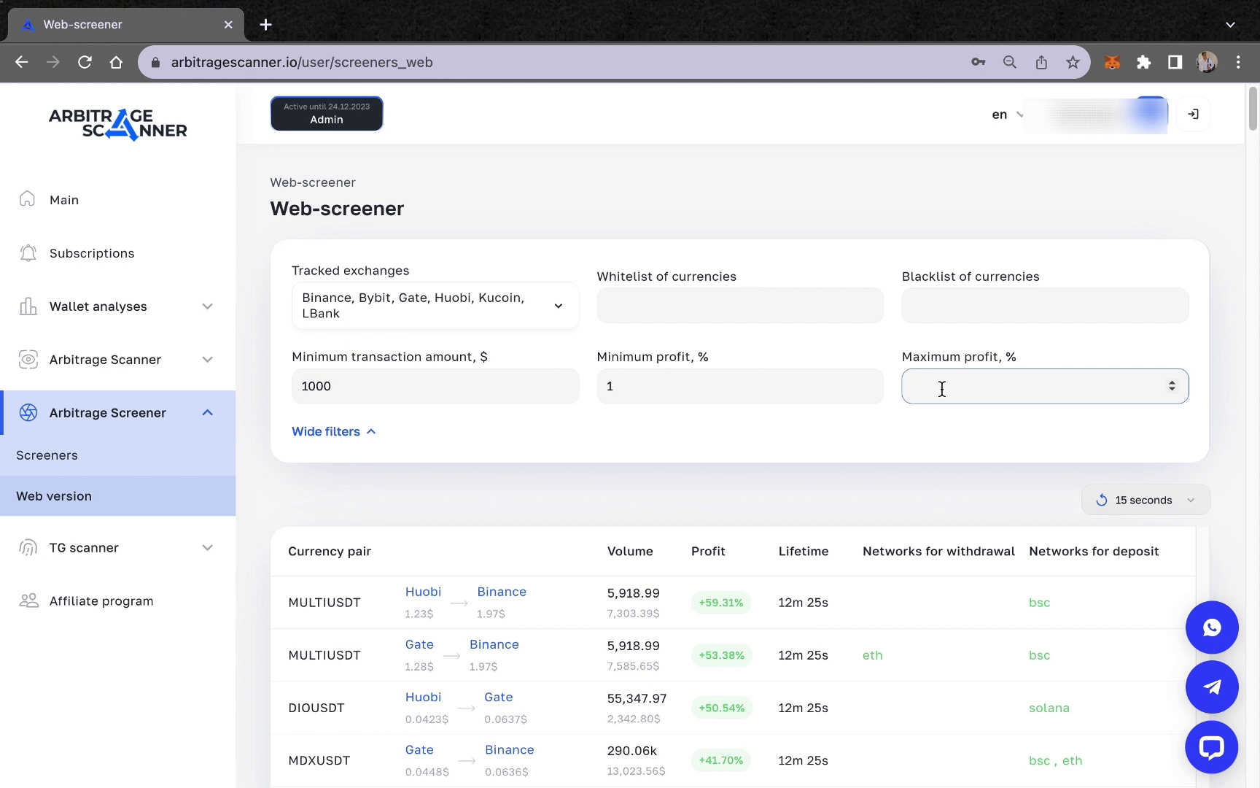
text(10)
key(BackSpace)
key(BackSpace)
text(50)
key(BackSpace)
key(BackSpace)
text(150)
key(BackSpace)
key(BackSpace)
key(BackSpace)
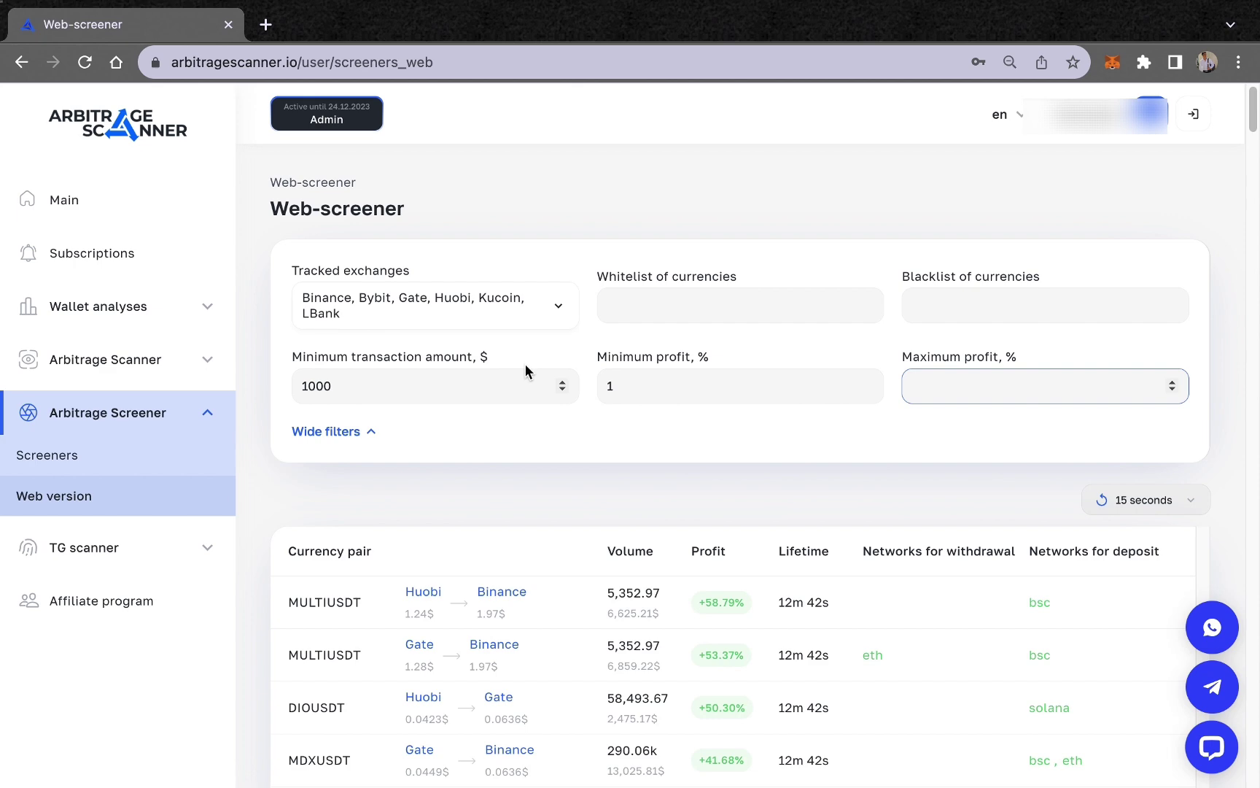
Expand the wide filters and remove Binance from the exchanges for buying and the exchanges for selling
click(371, 436)
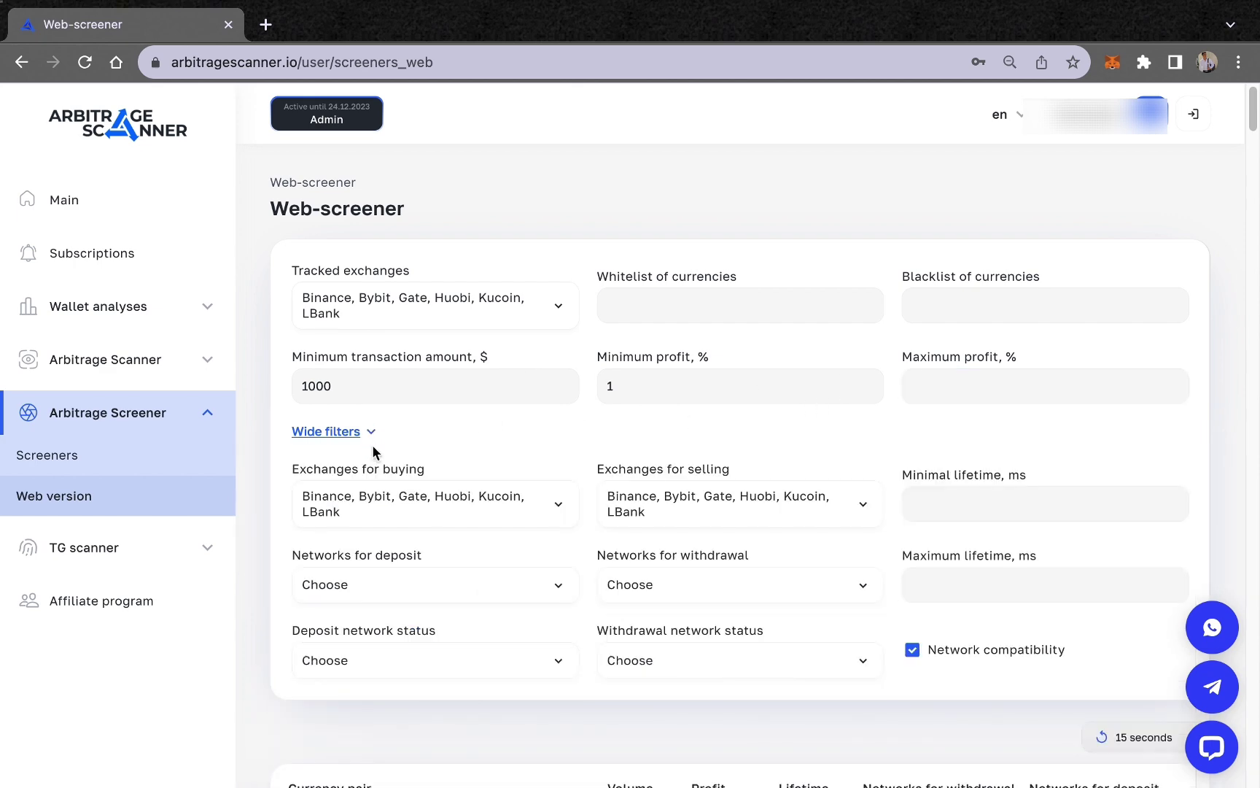
scroll(373, 446, down, 3)
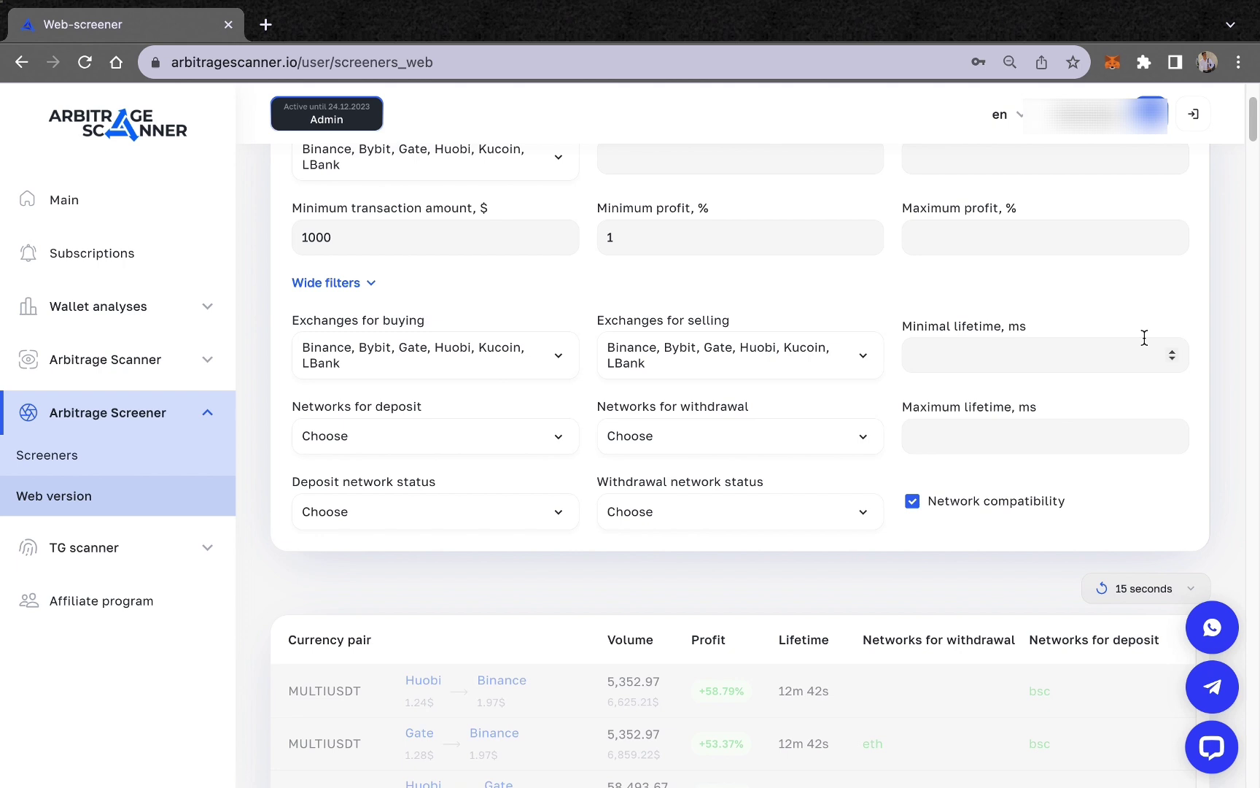
click(447, 367)
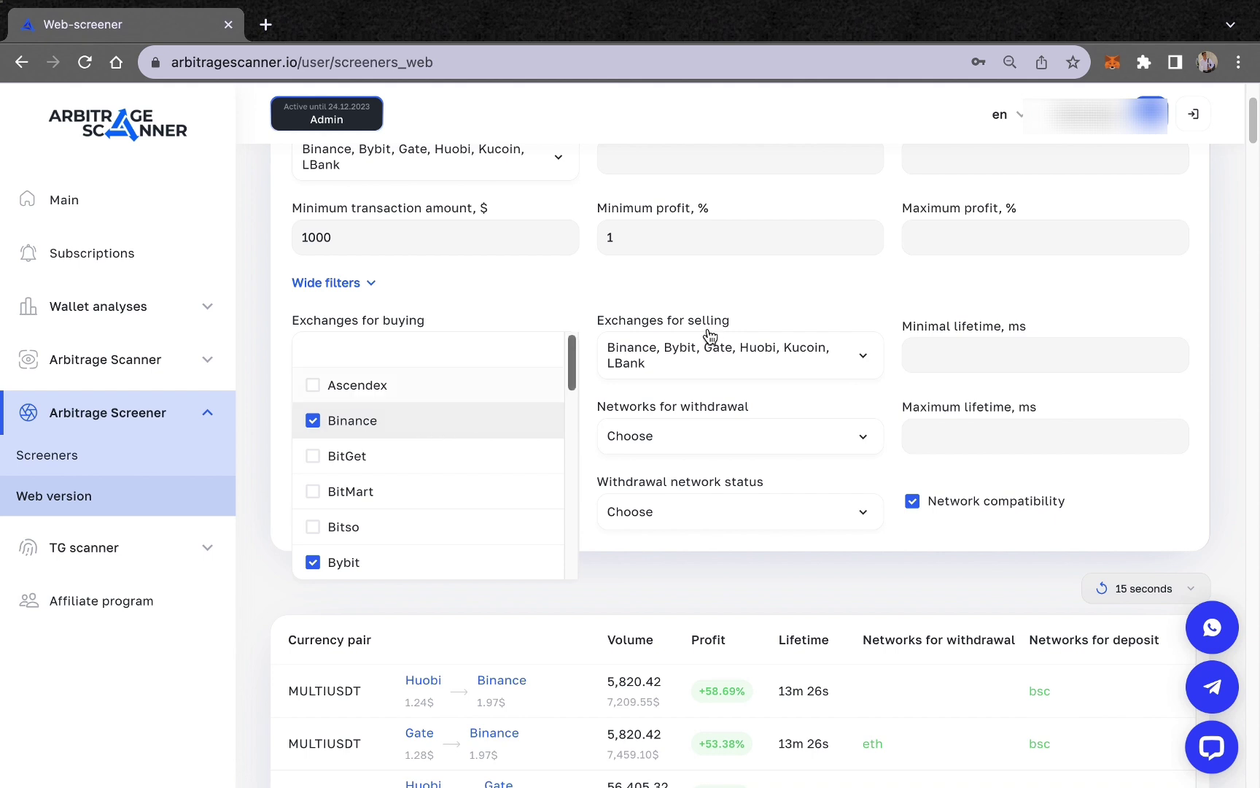
click(742, 360)
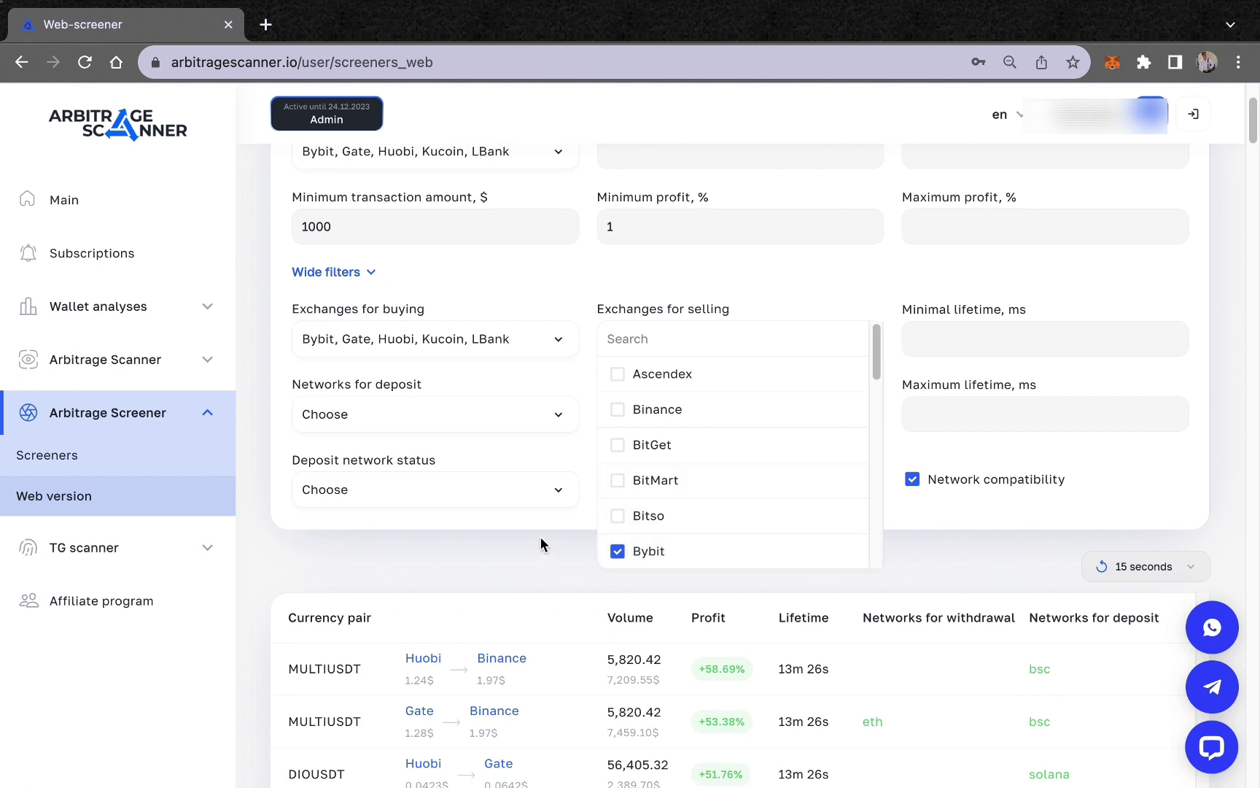
click(540, 538)
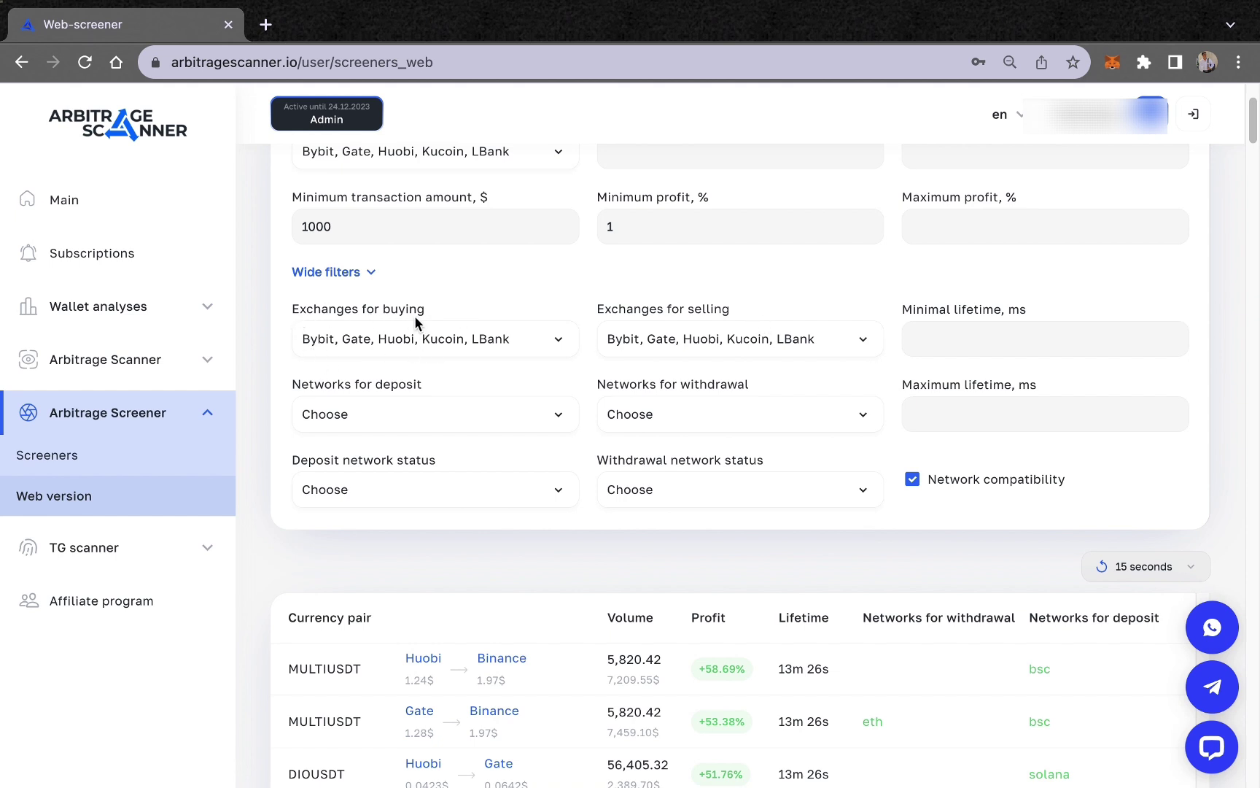
Review the exchanges offered for selling and the networks offered for deposit without changing the selections
click(743, 342)
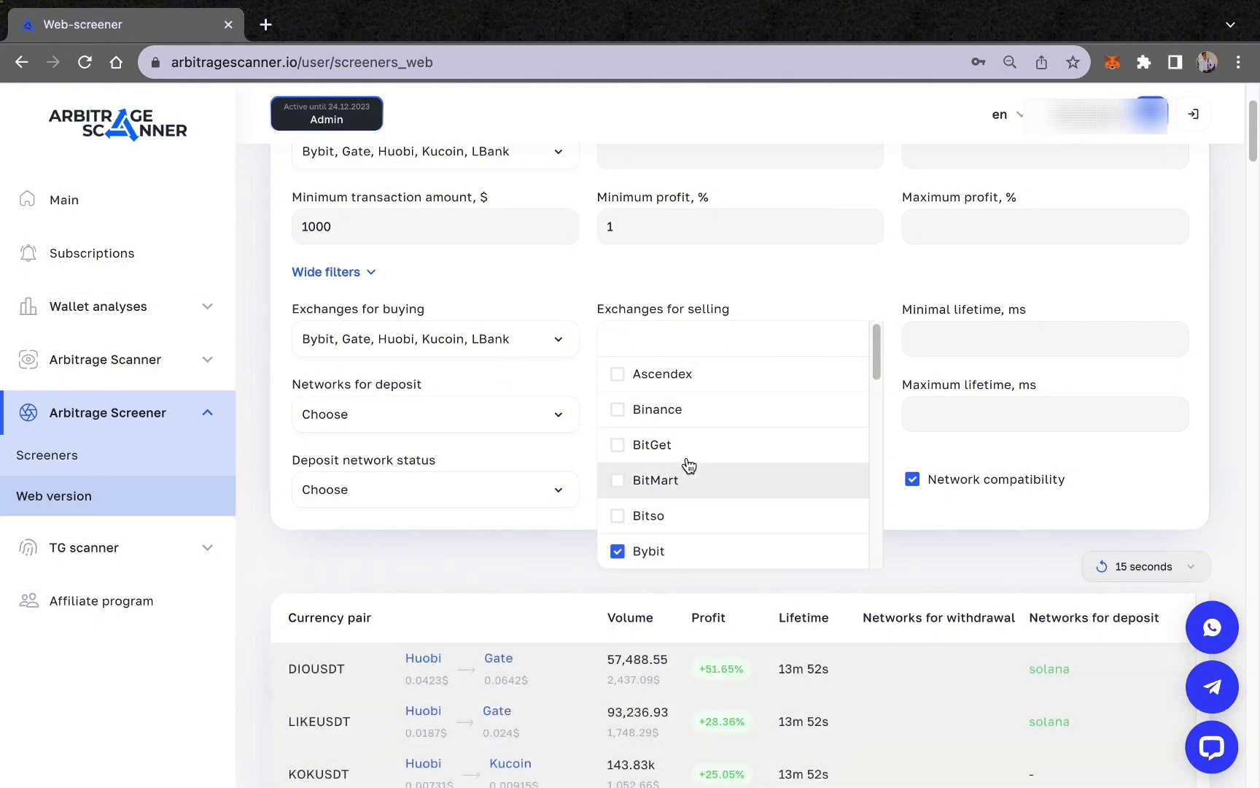
scroll(683, 464, down, 3)
scroll(689, 465, up, 3)
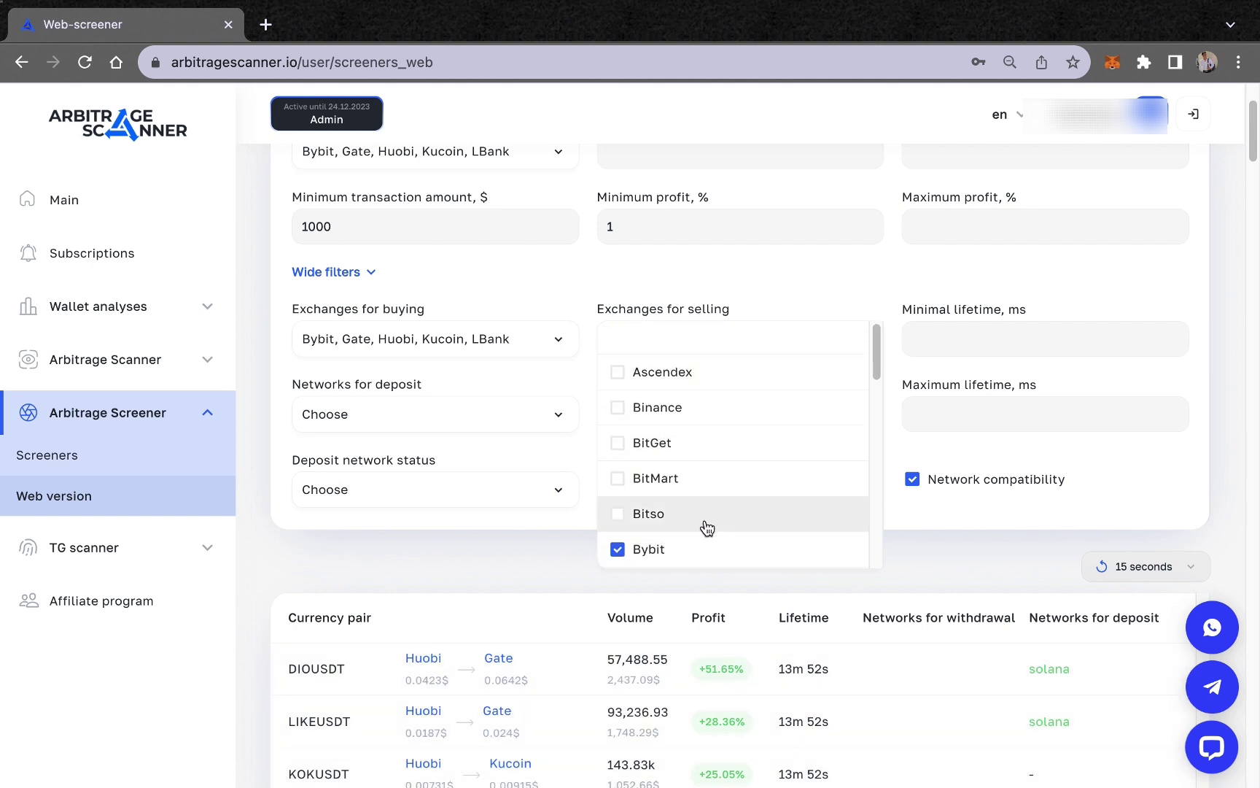
click(547, 543)
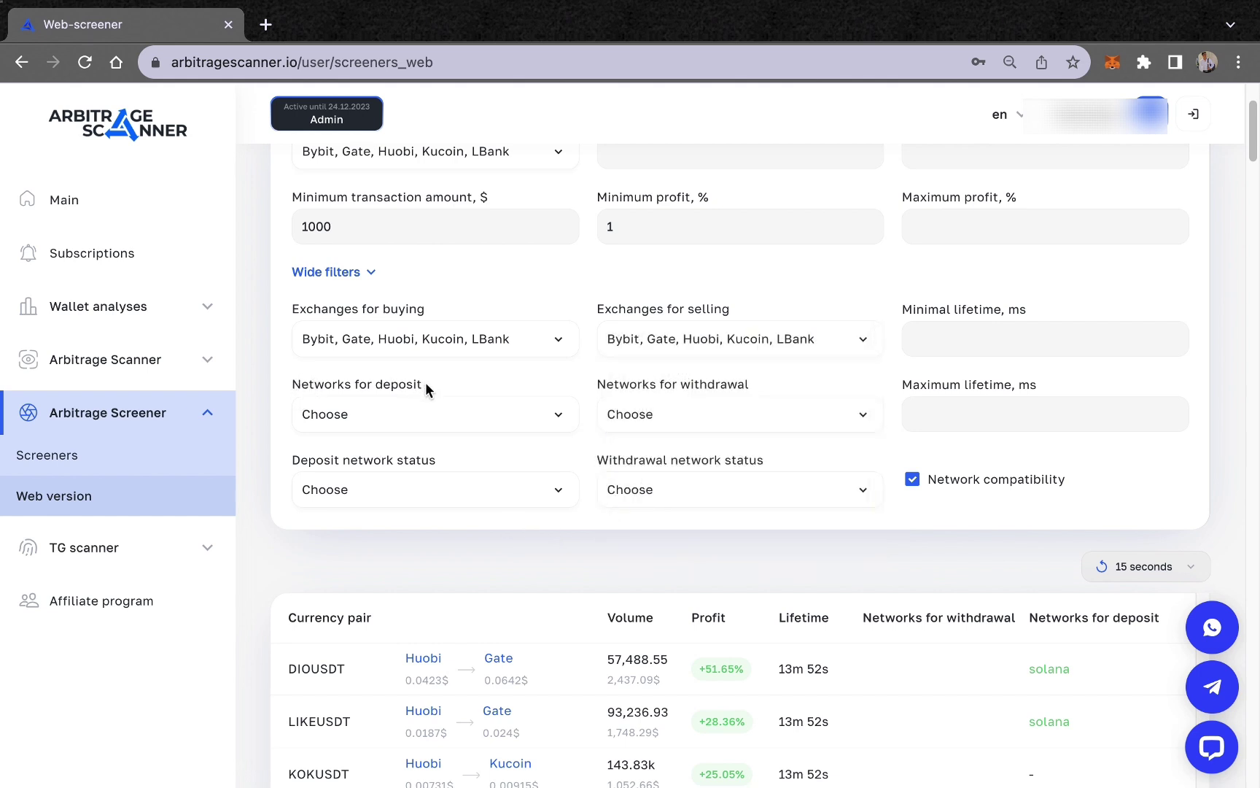
click(486, 423)
scroll(421, 500, down, 5)
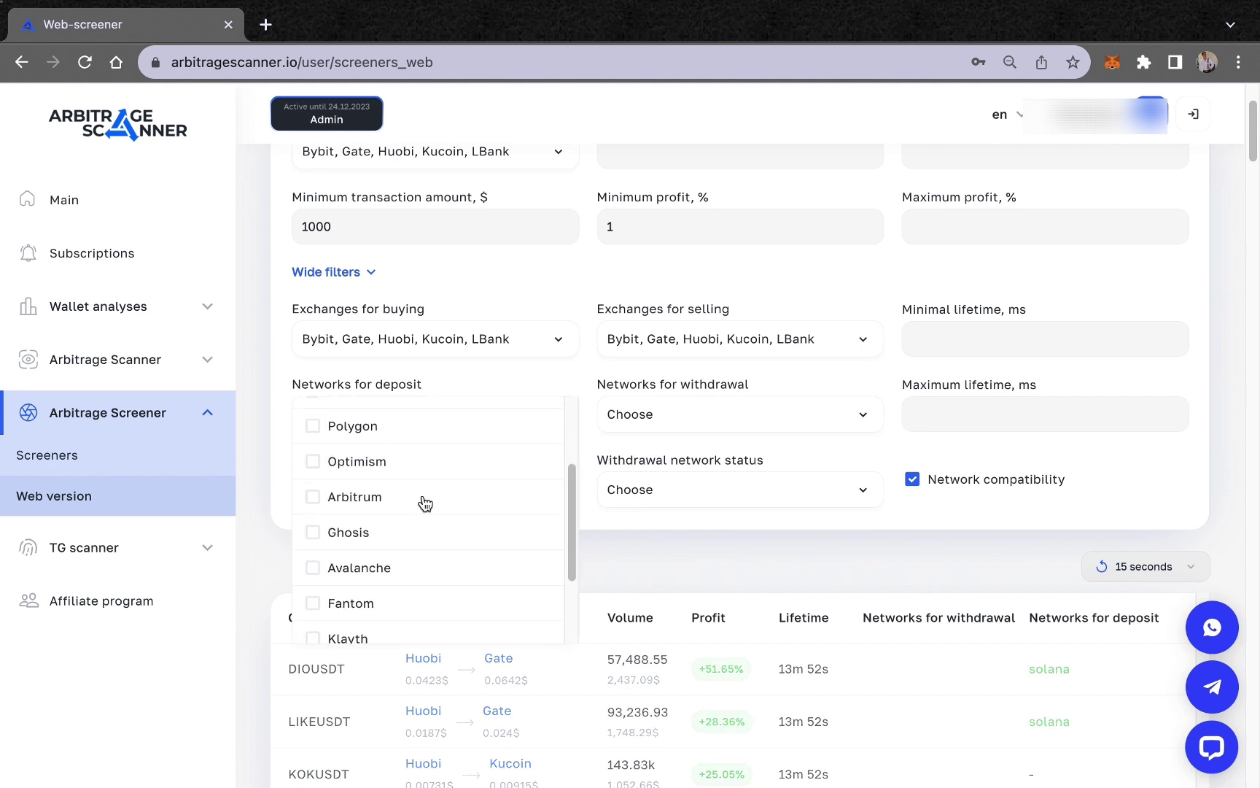
scroll(428, 504, up, 5)
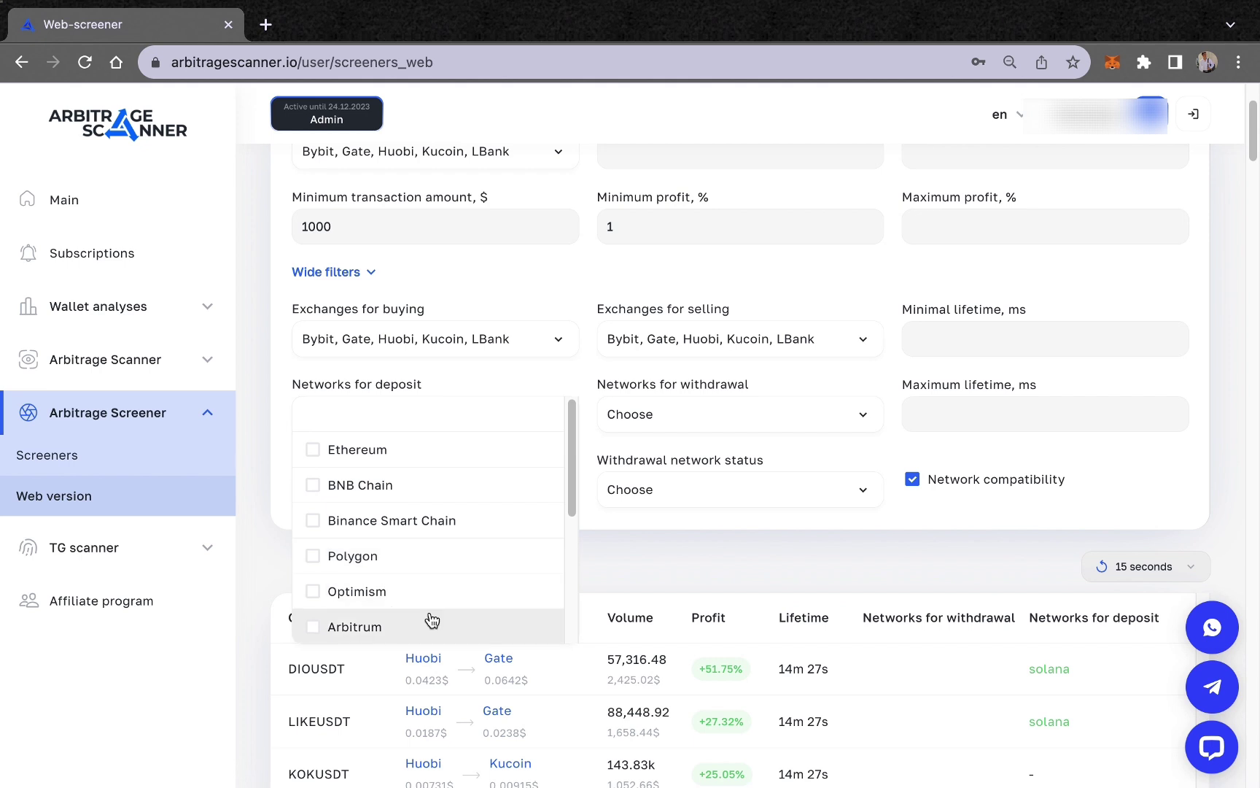
click(748, 531)
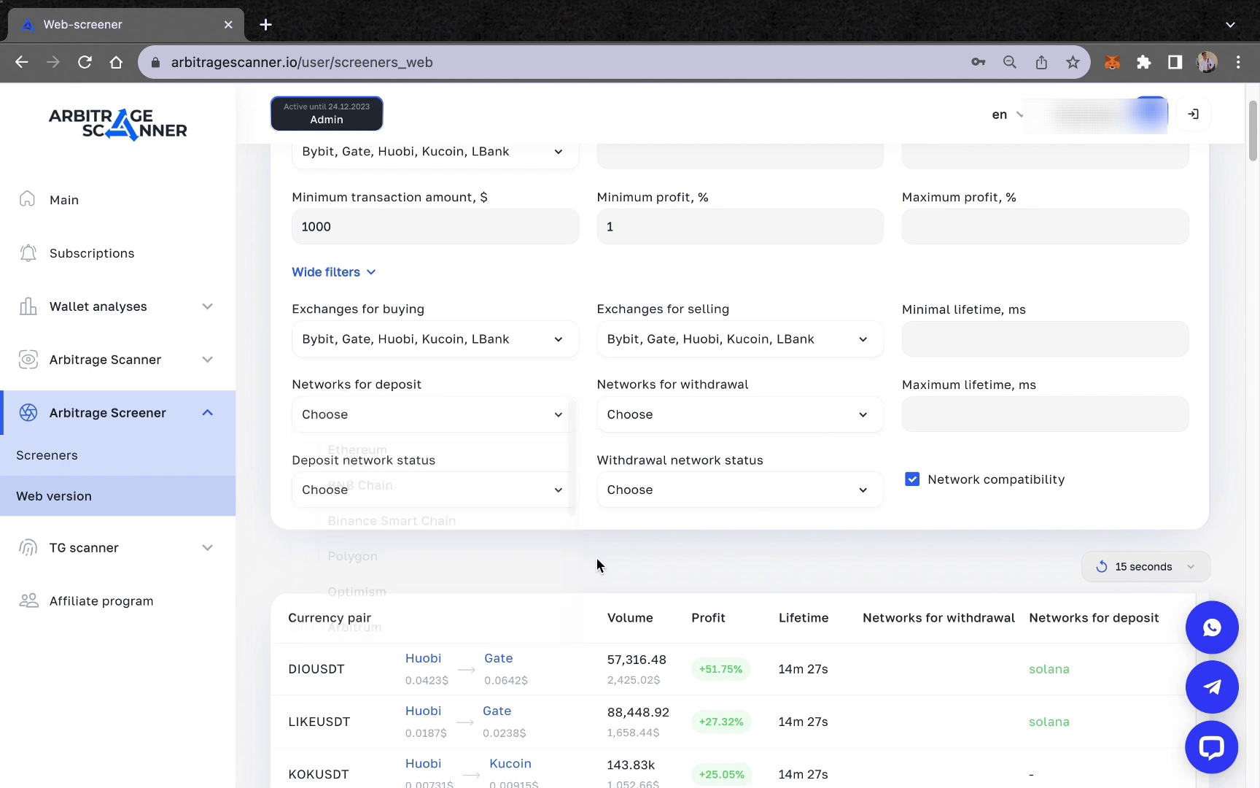
Try the Deposit is open option for the deposit network status, view the withdrawal status options, and clear the selection
click(336, 503)
scroll(357, 502, down, 1)
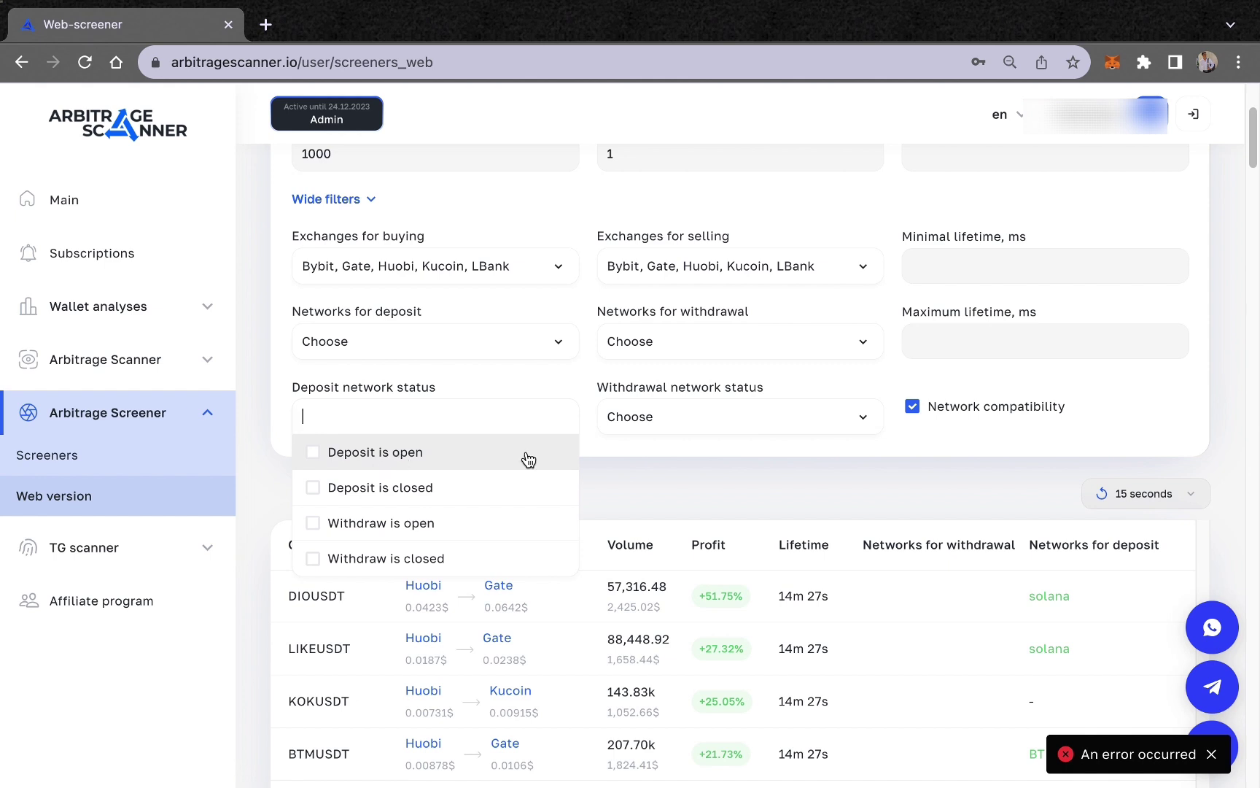
click(398, 459)
click(670, 423)
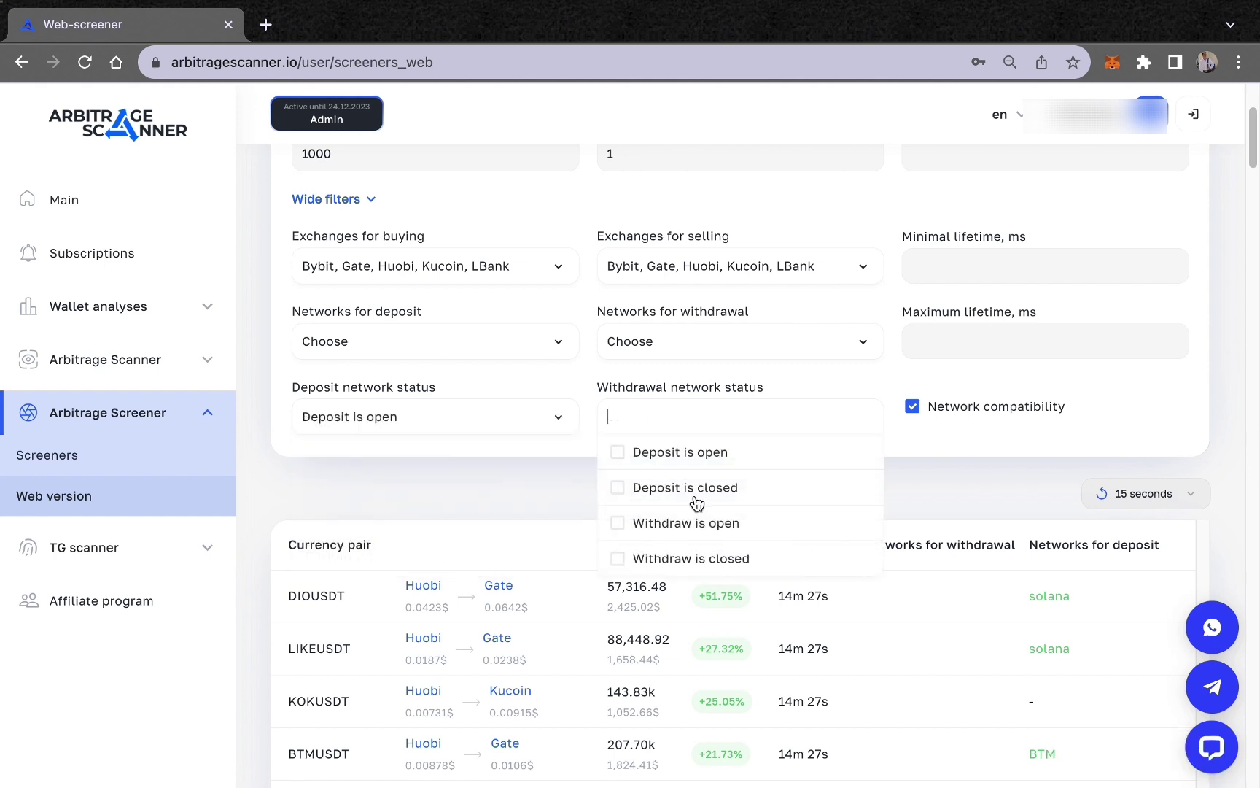
click(396, 423)
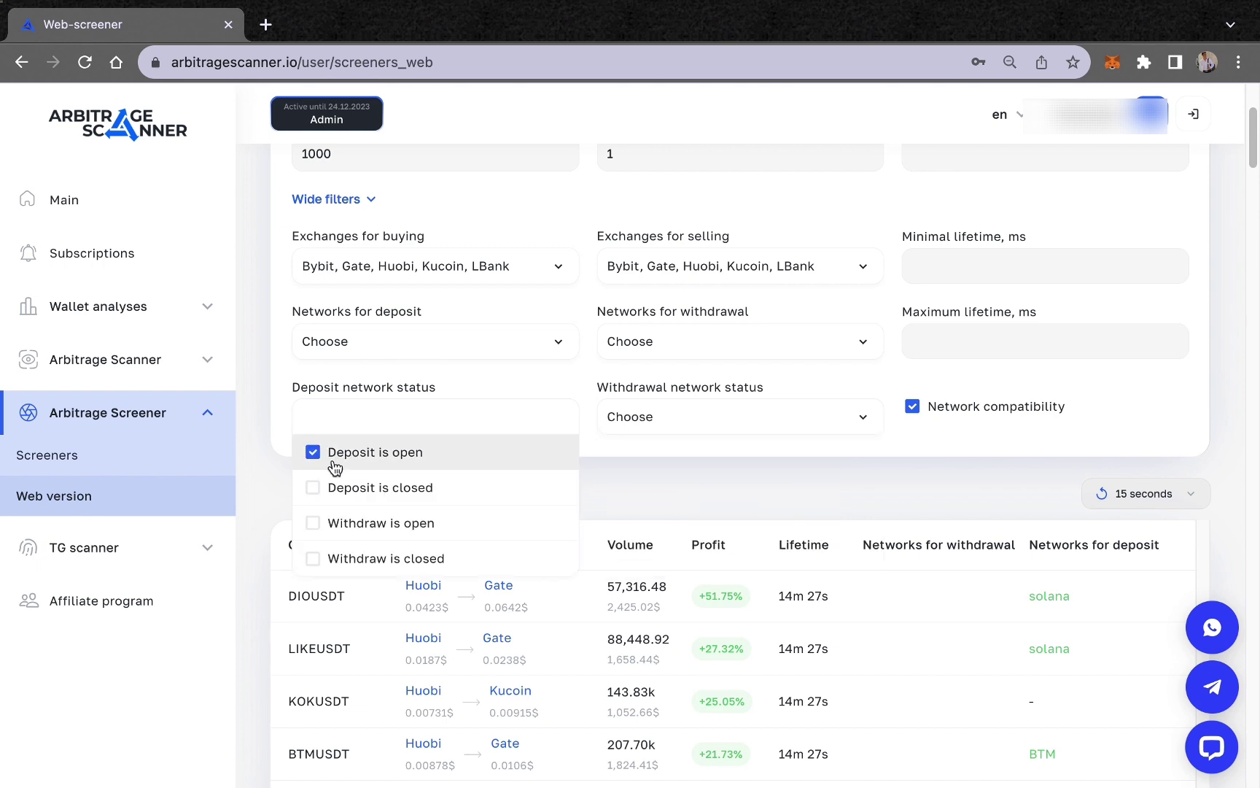
click(335, 456)
click(640, 489)
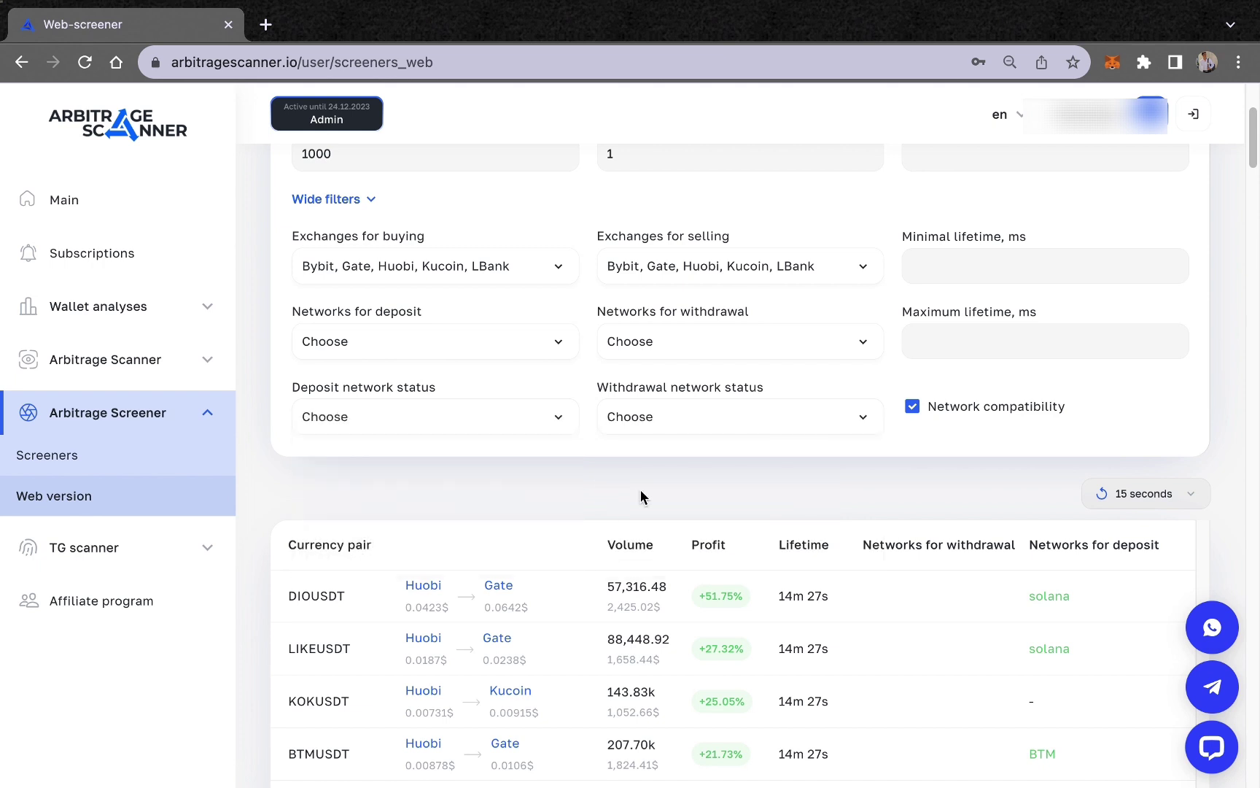
Collapse the wide filters so only the basic screener filters stay above the results table
scroll(640, 489, up, 1)
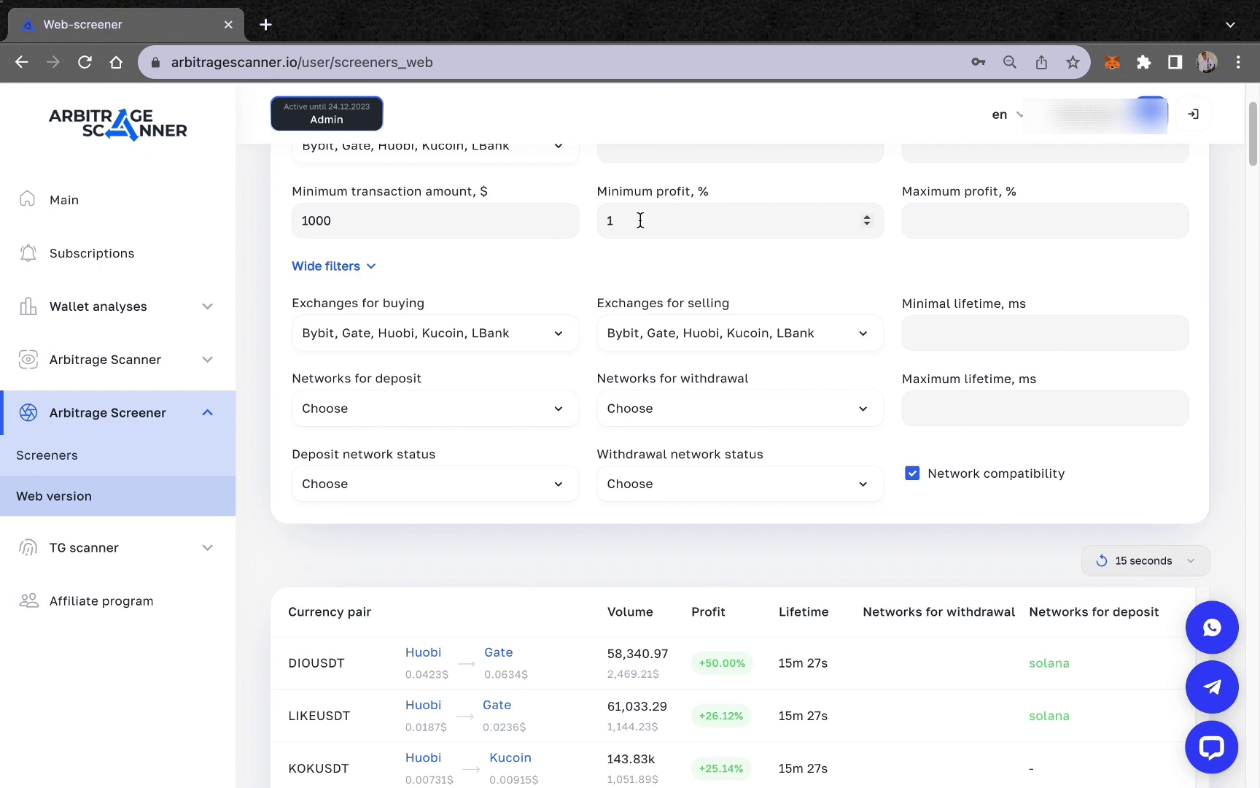
scroll(666, 285, up, 3)
scroll(666, 287, down, 2)
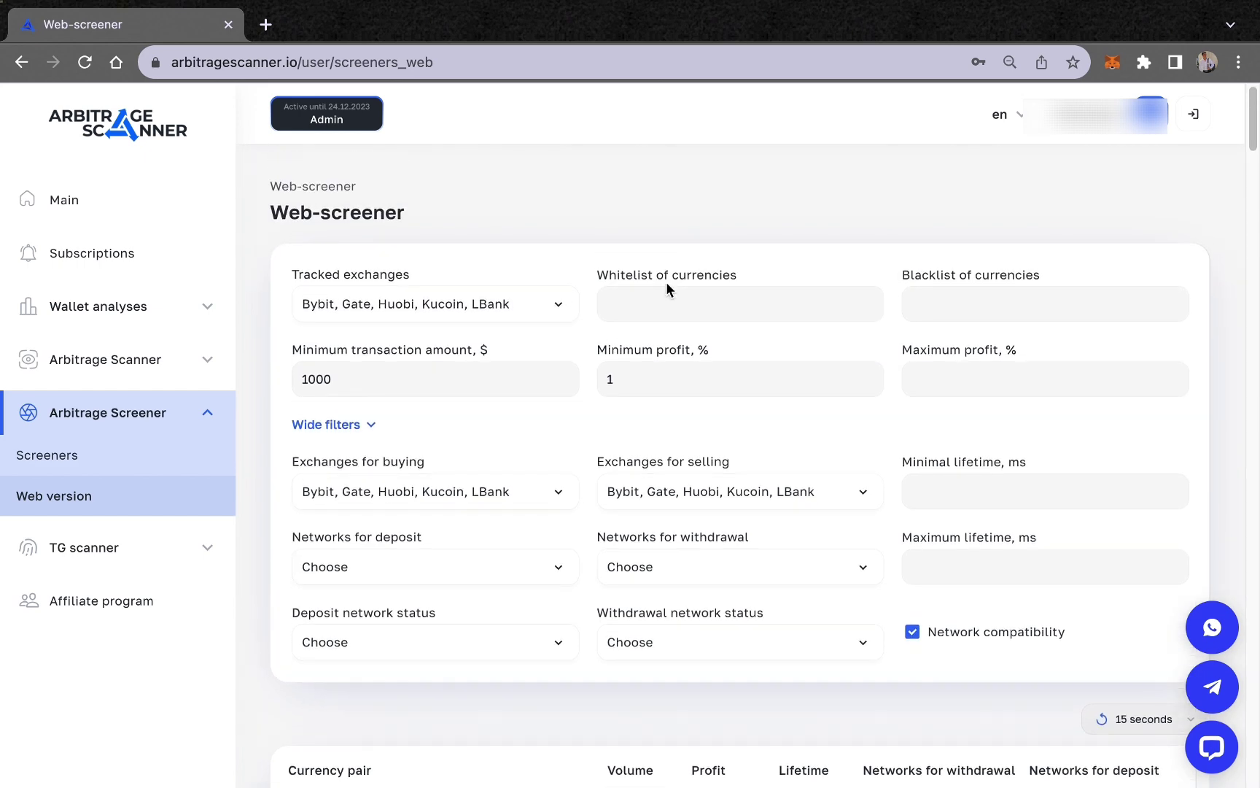
click(371, 310)
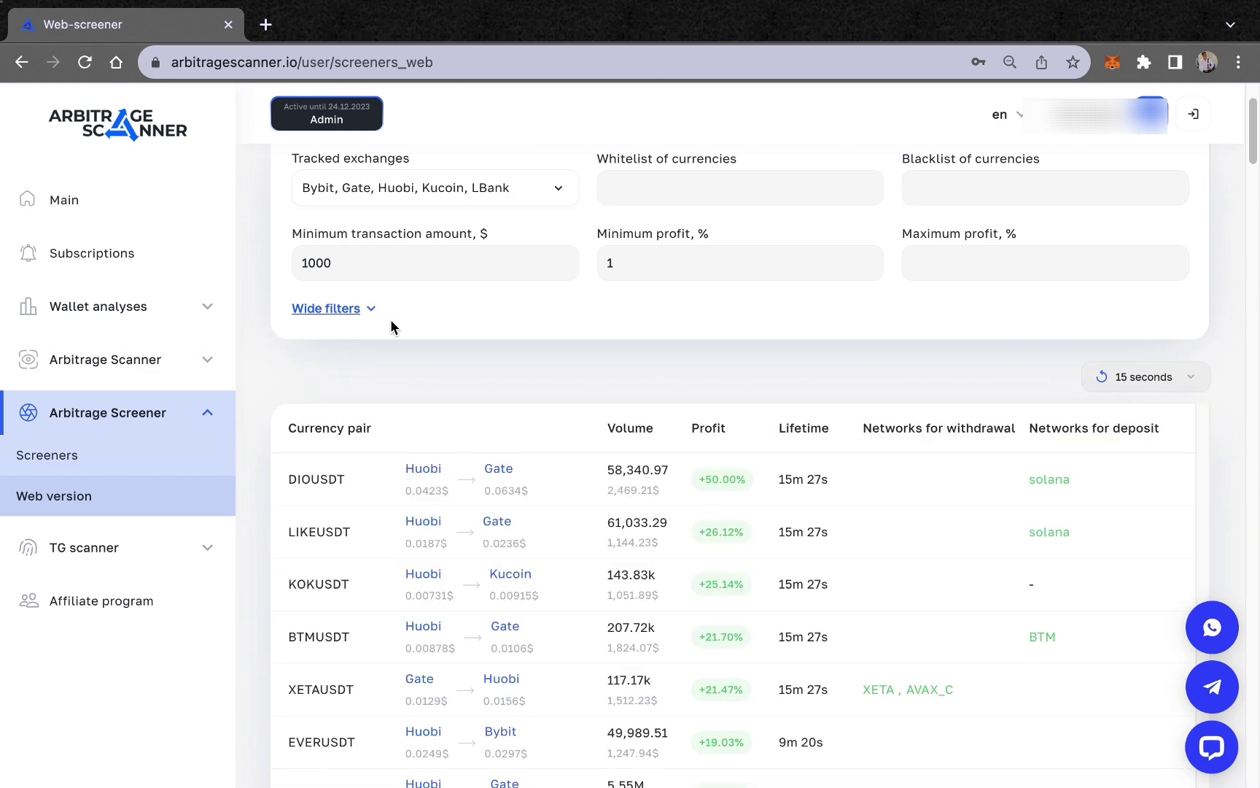
Set the results table's automatic refresh to Do not update
scroll(460, 379, down, 3)
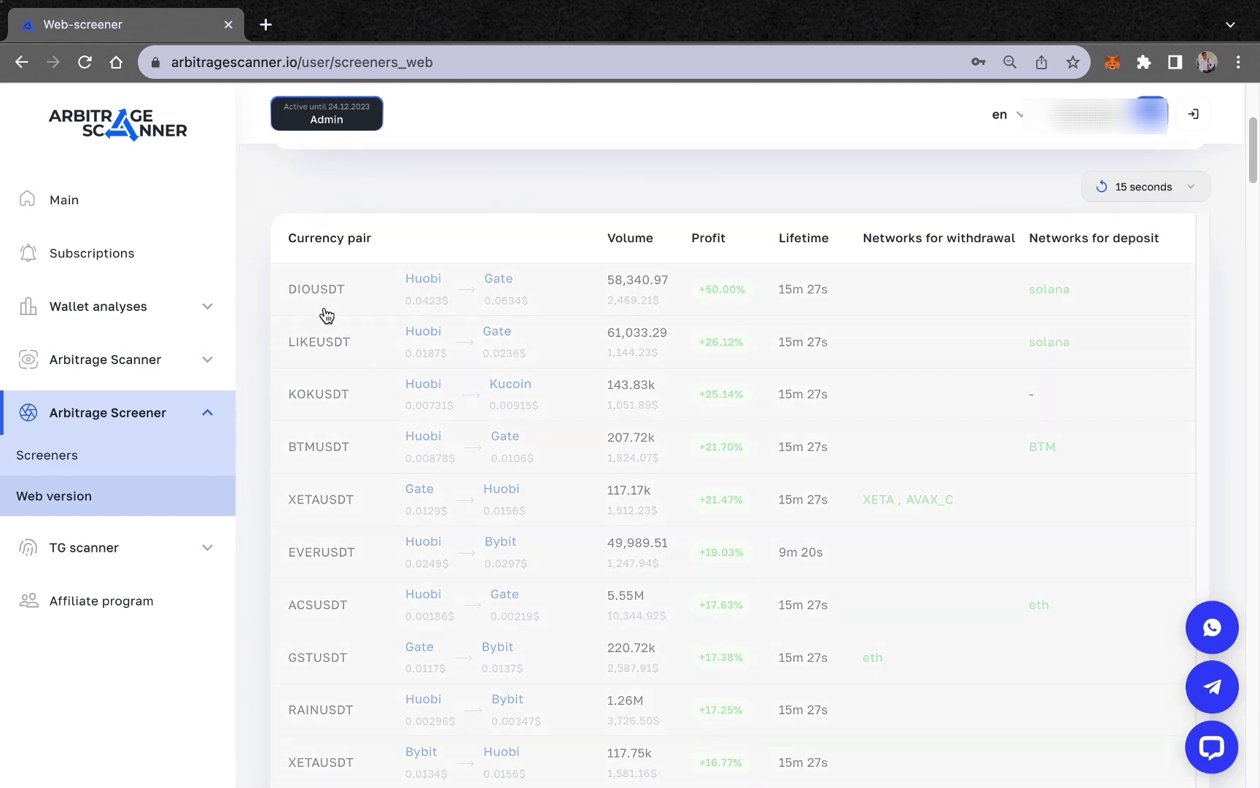
scroll(1123, 212, up, 3)
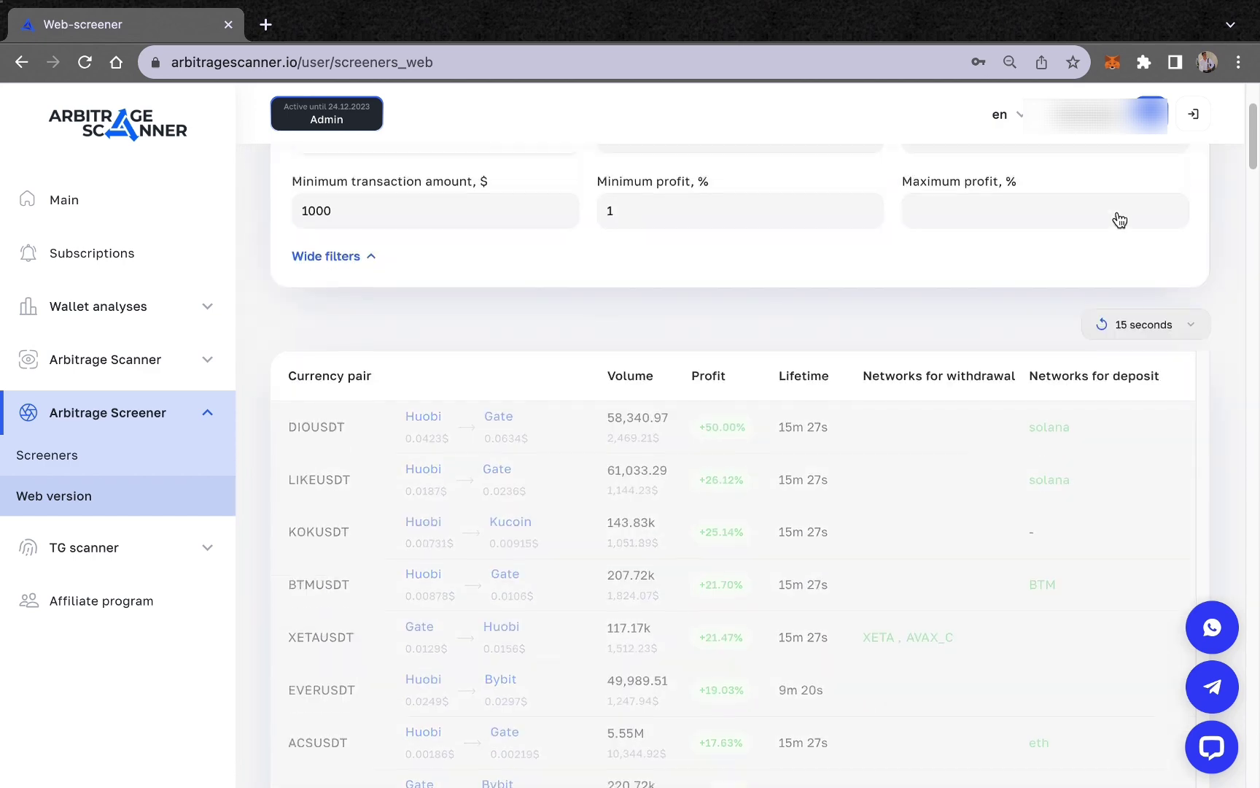
click(1158, 337)
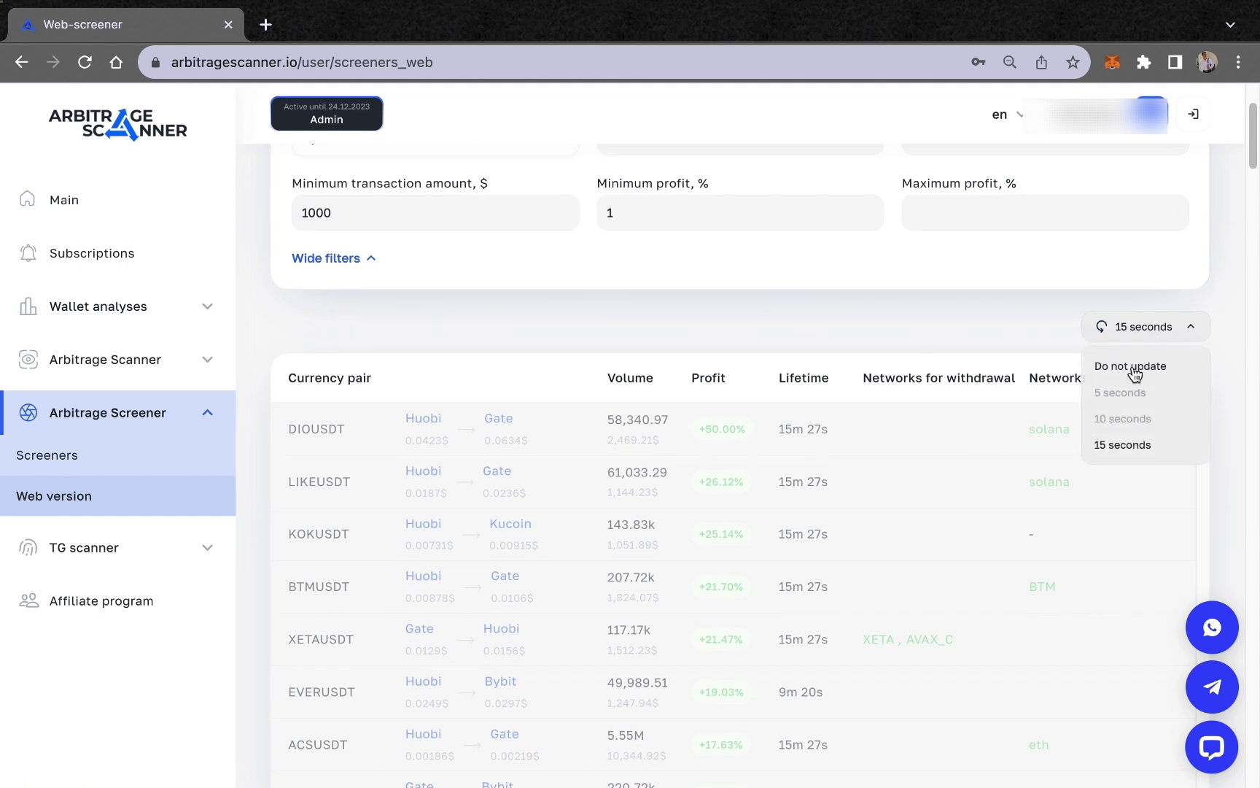
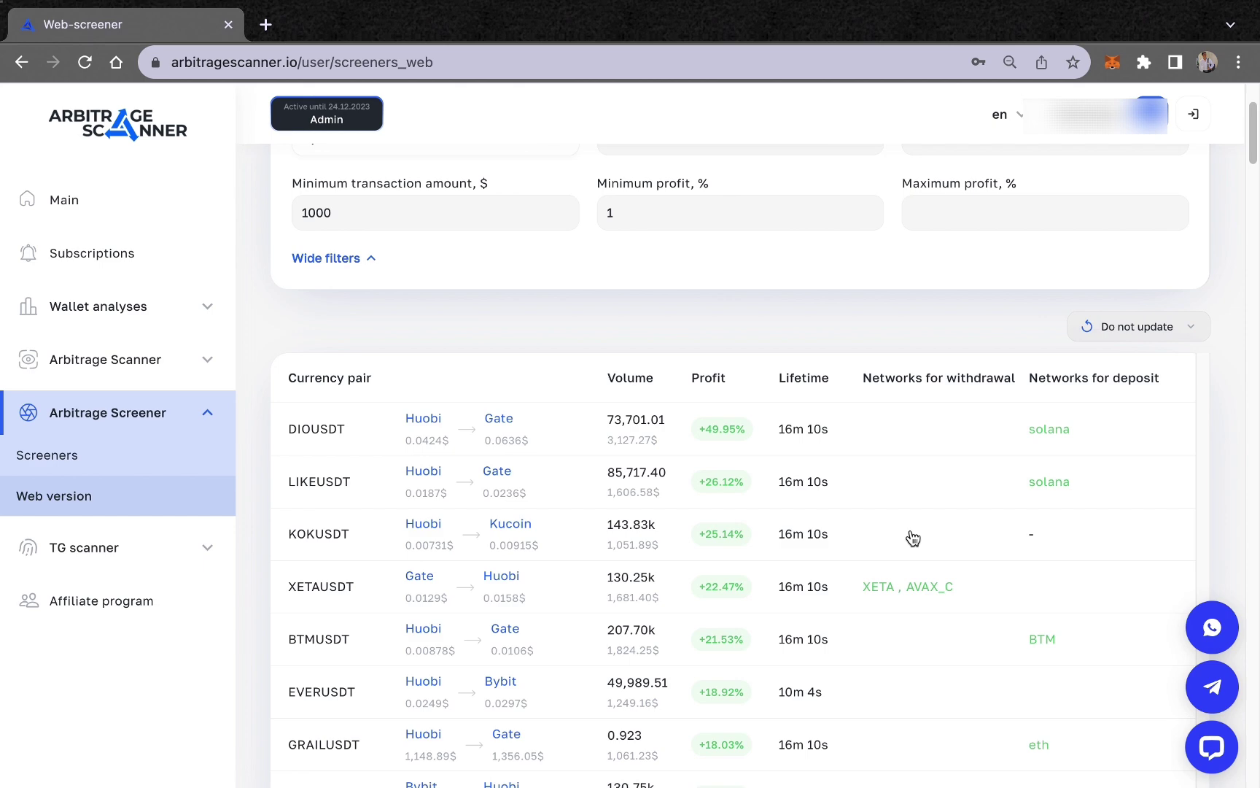
Look through the listed currency pairs and check the status of the withdrawal network for GSTUSDT and the deposit network for ACSUSDT
scroll(913, 537, down, 3)
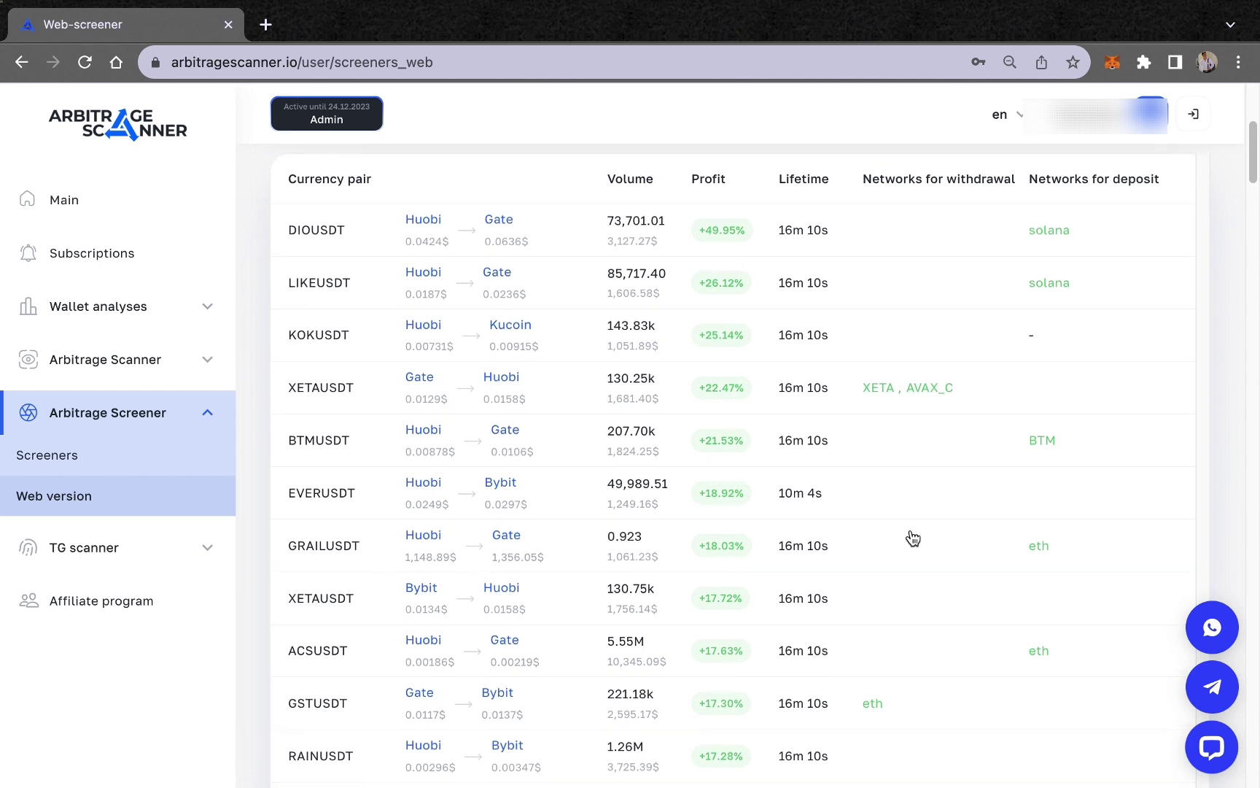
scroll(913, 538, down, 3)
scroll(912, 537, down, 8)
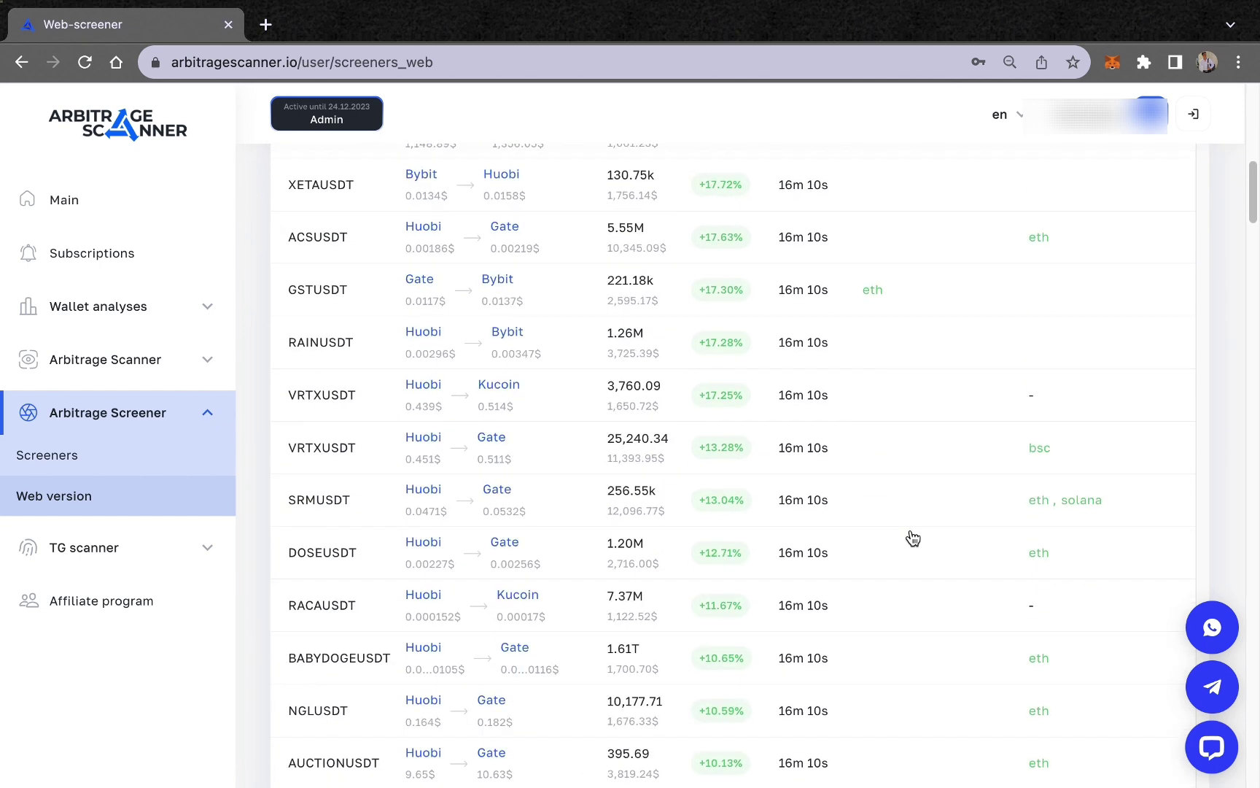
scroll(912, 538, down, 14)
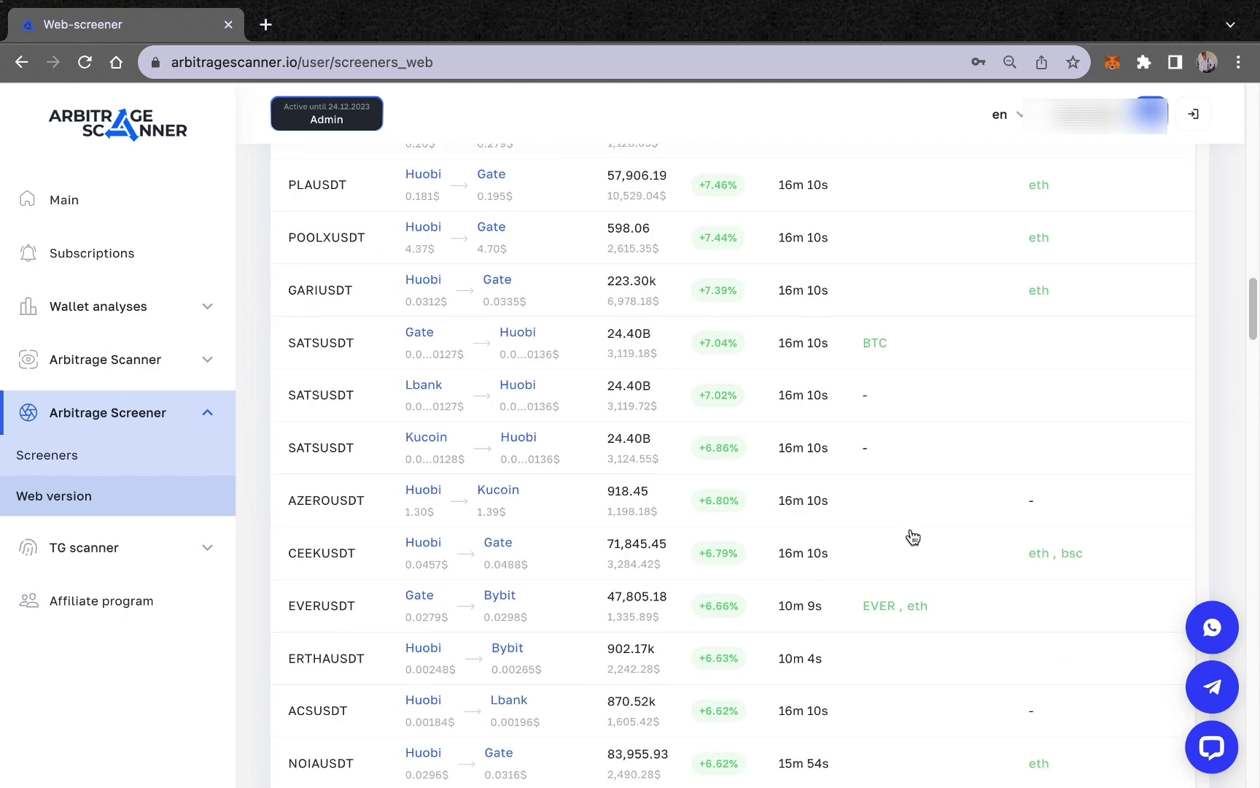
scroll(913, 537, up, 18)
scroll(912, 537, up, 5)
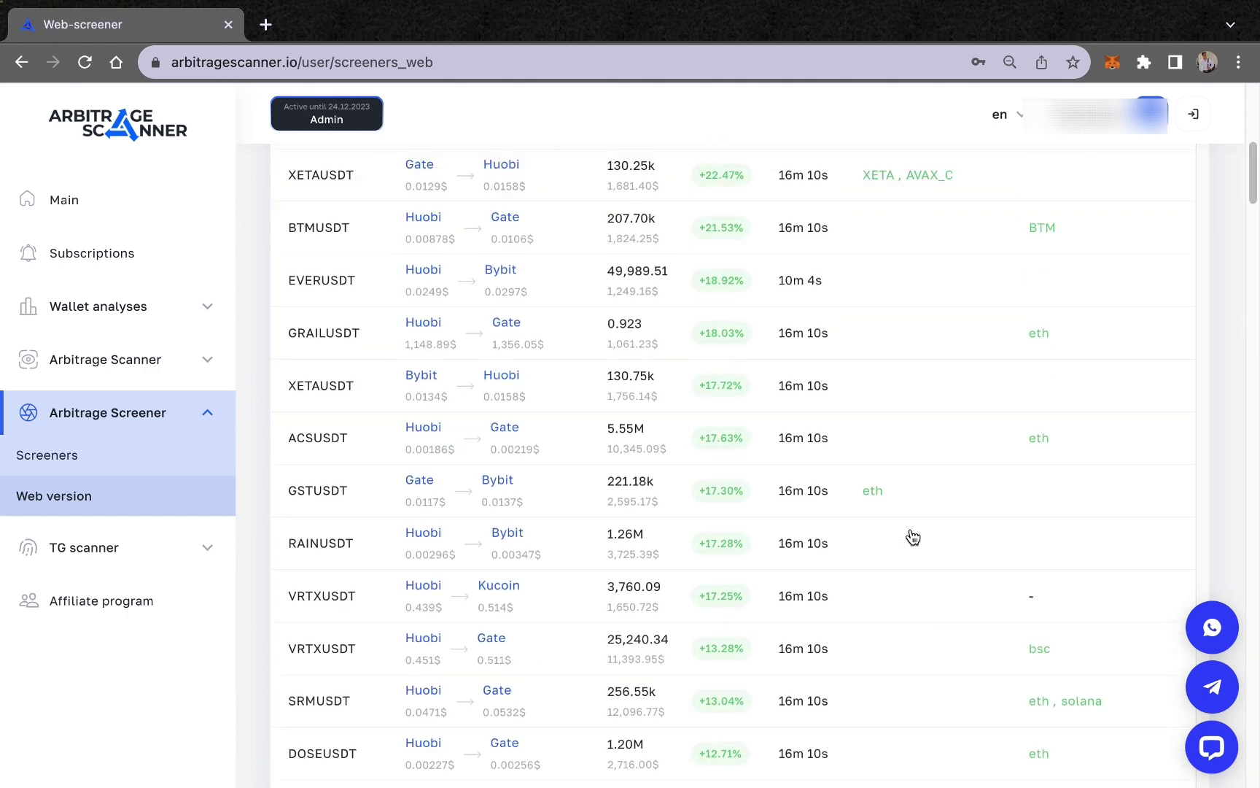
mouse_move(873, 519)
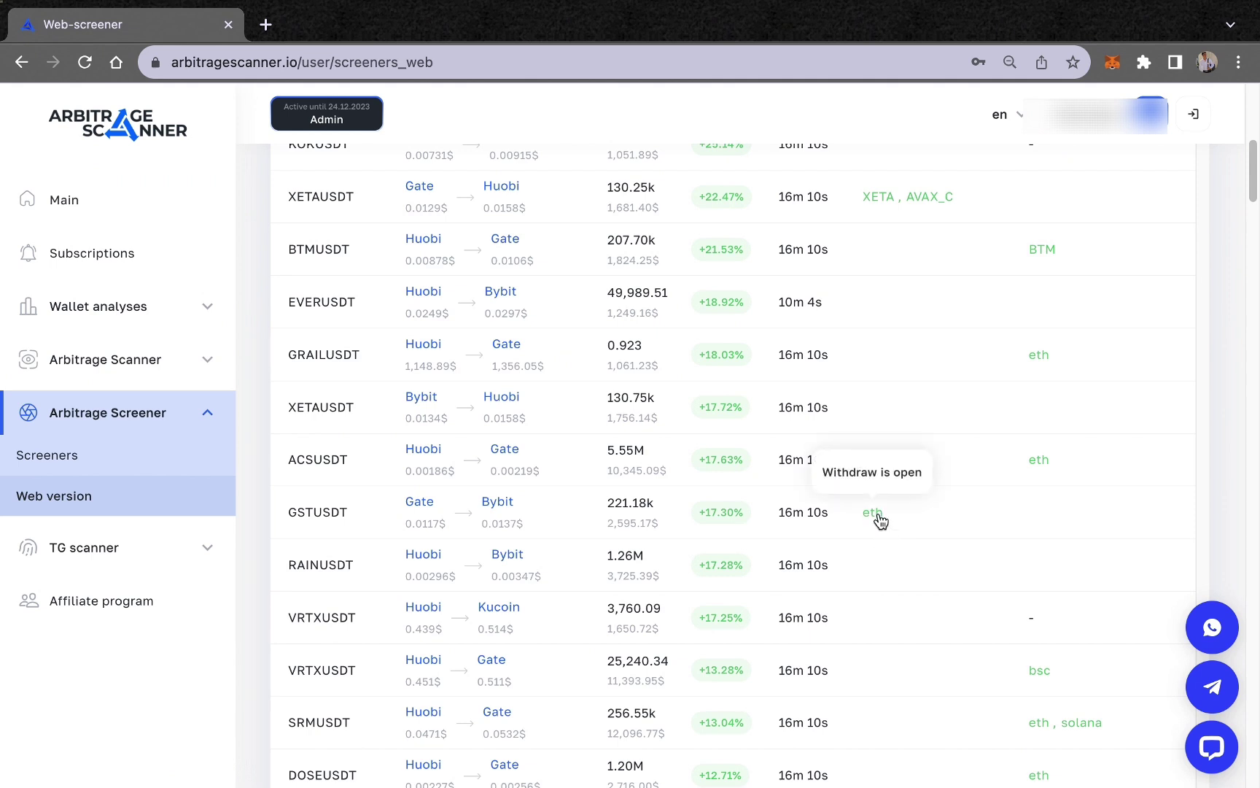
mouse_move(1048, 473)
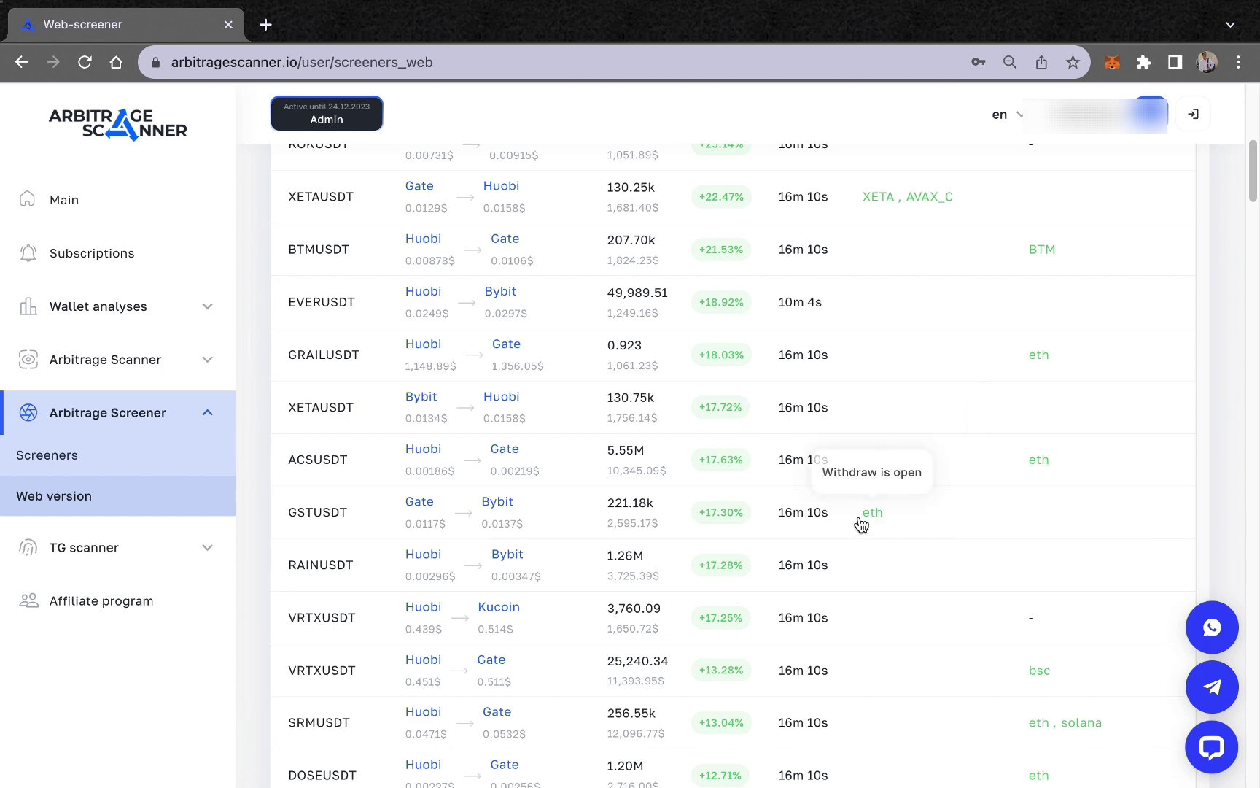
Examine the lower-profit pairs further down the list, comparing their withdrawal and deposit networks
scroll(893, 541, down, 1)
scroll(893, 541, down, 10)
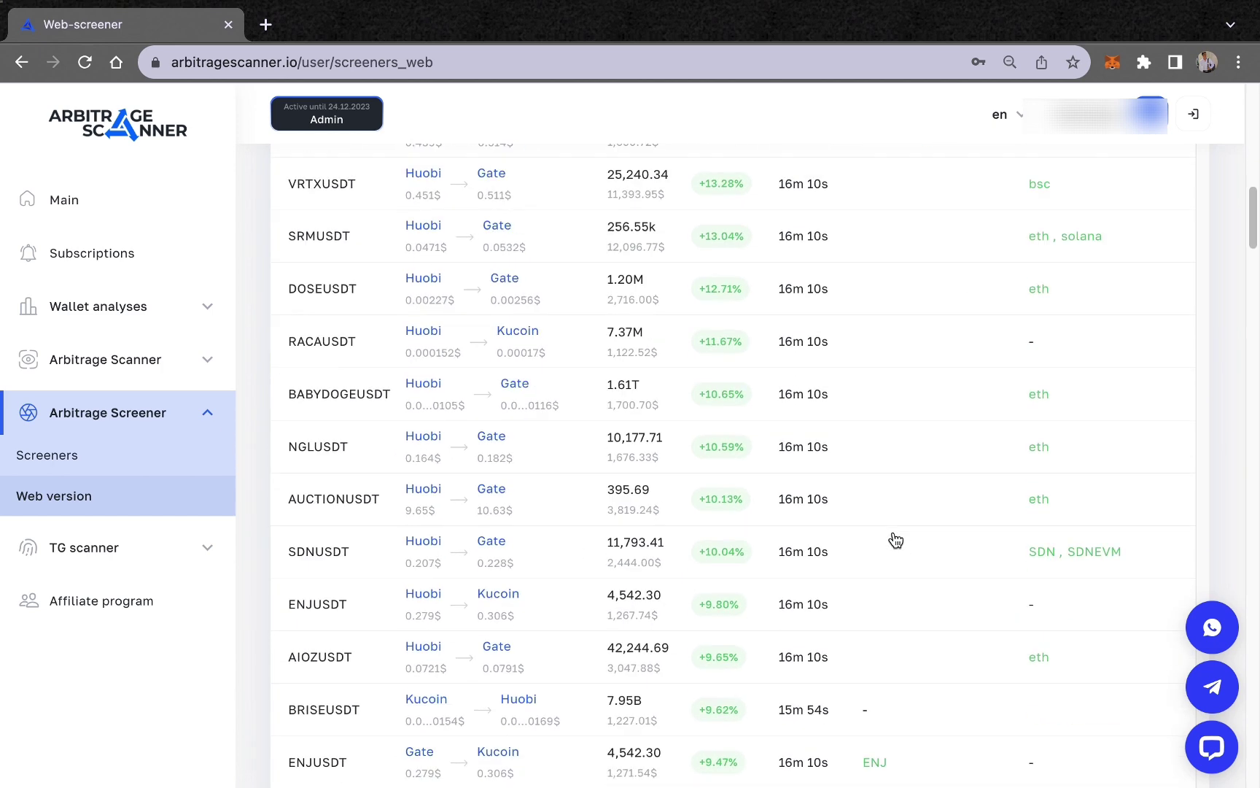
scroll(930, 534, down, 15)
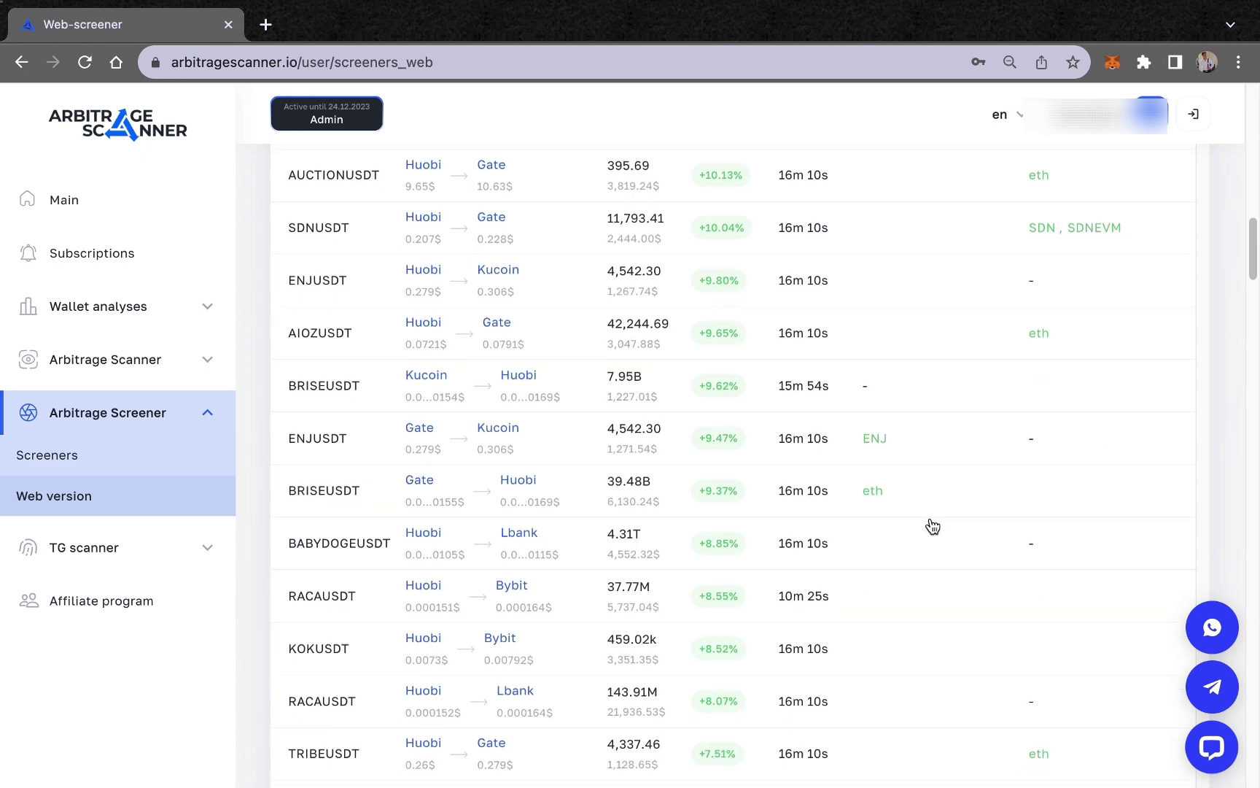
scroll(933, 524, down, 3)
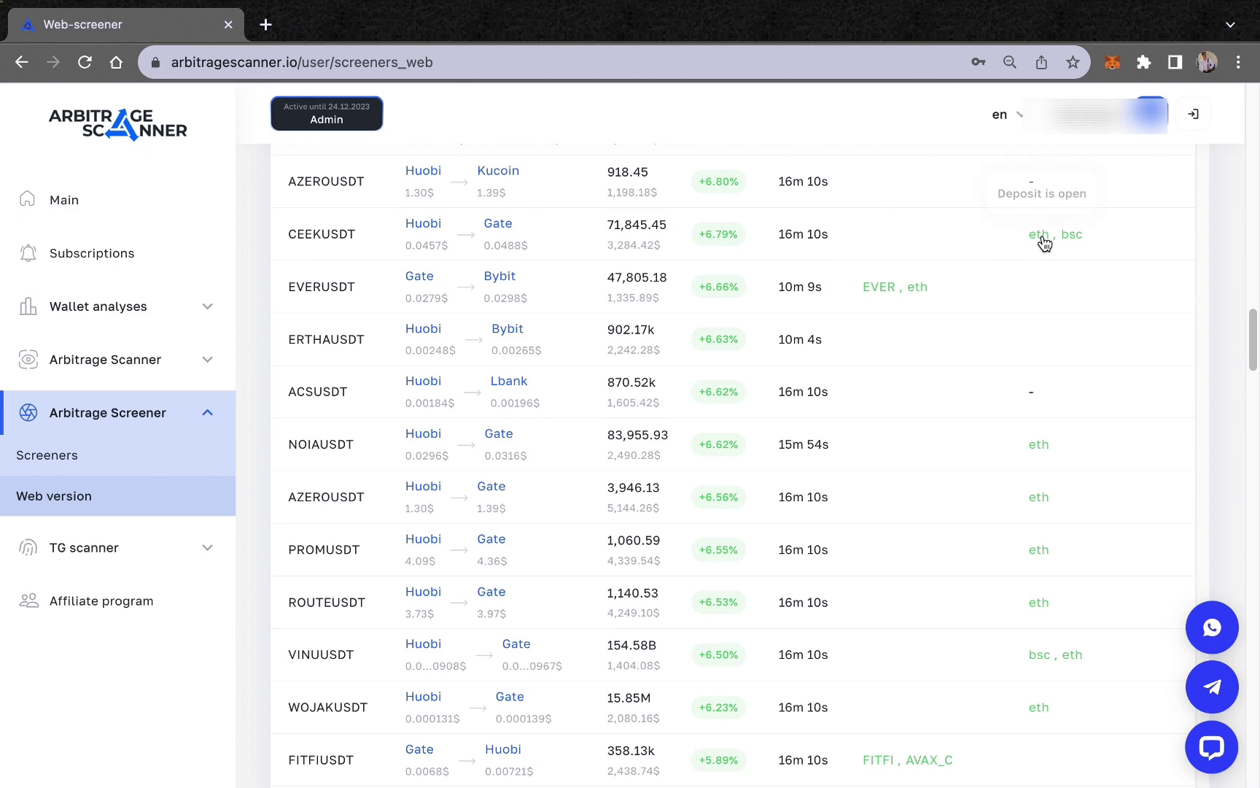
scroll(916, 551, down, 4)
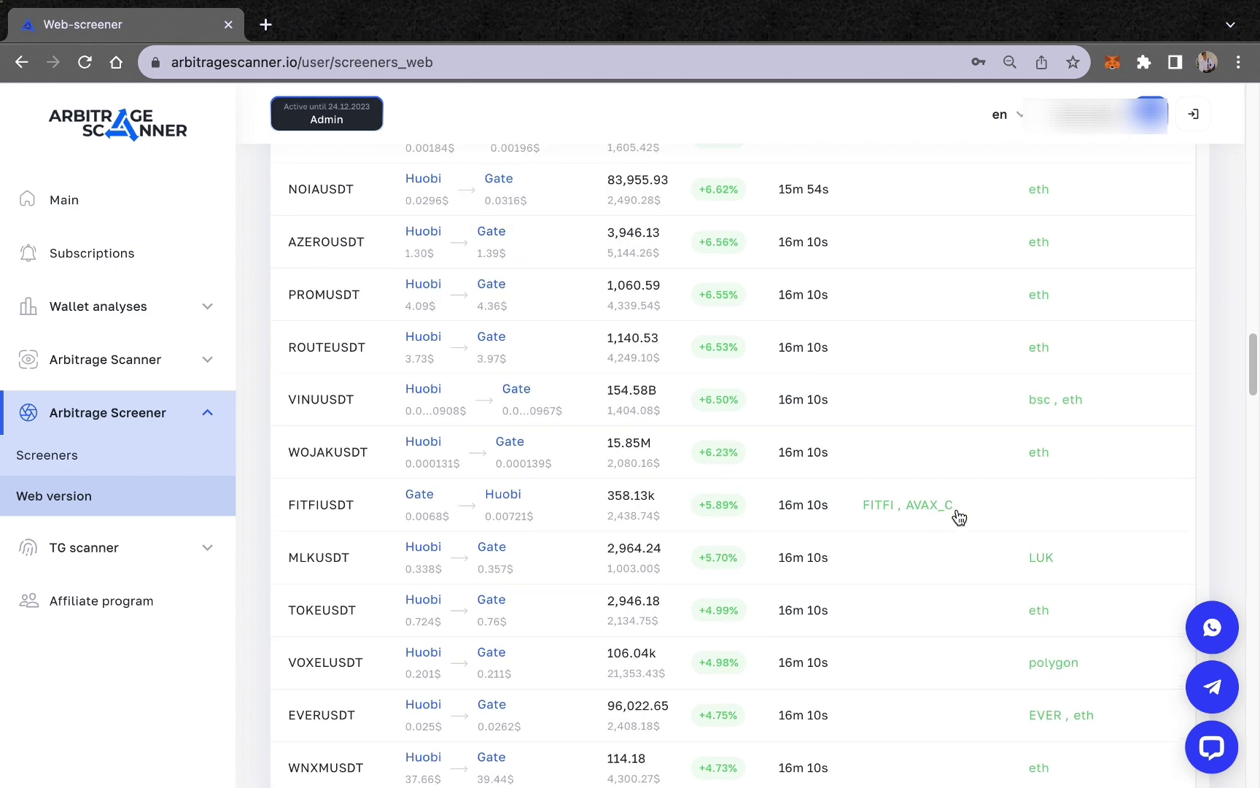
scroll(1050, 656, down, 3)
Set the results to refresh every 5 seconds and the minimum transaction amount to $500
scroll(1053, 667, up, 20)
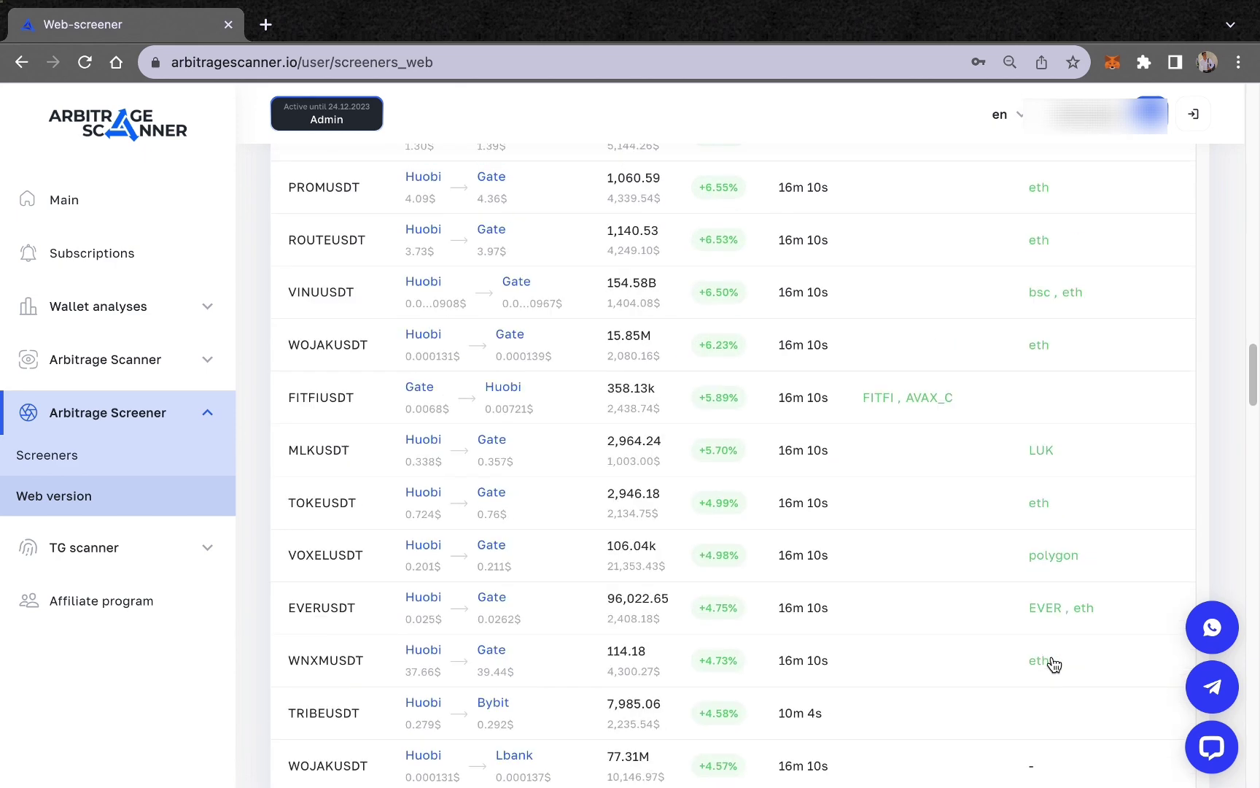
scroll(1054, 677, up, 5)
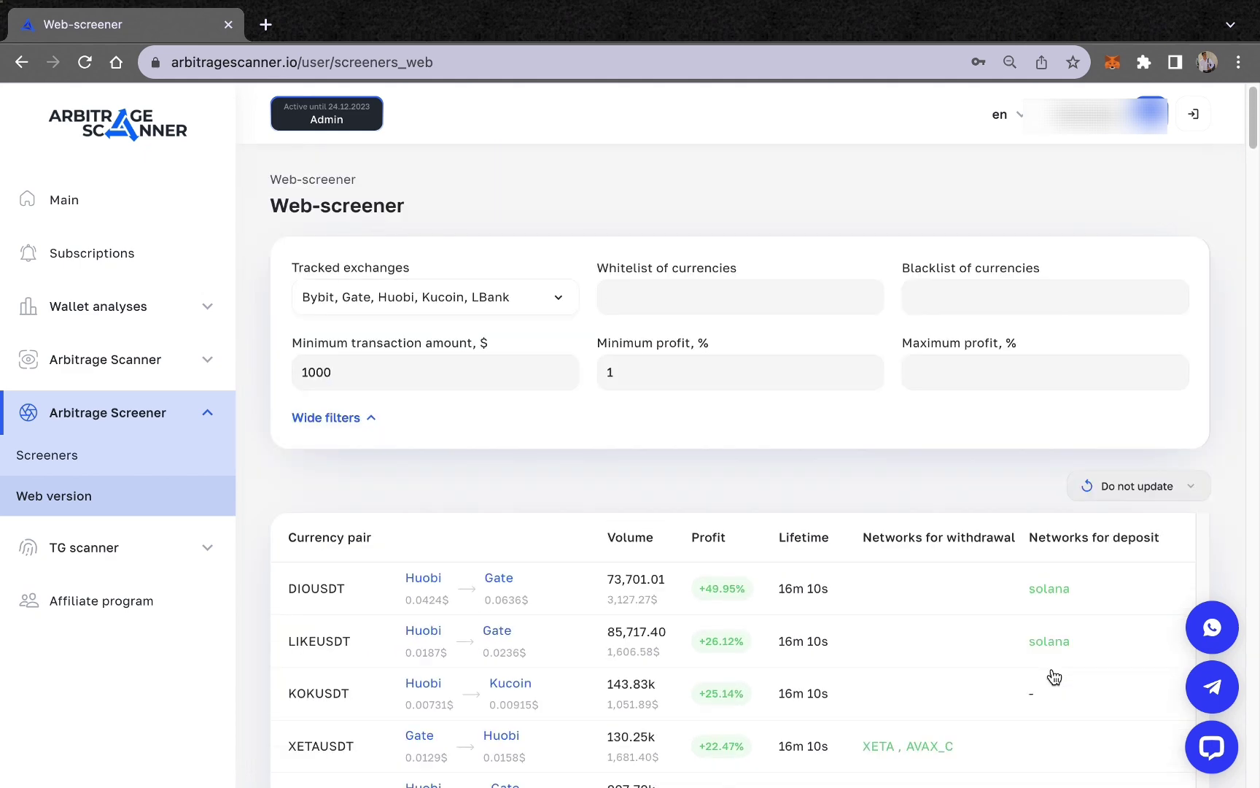
click(1100, 488)
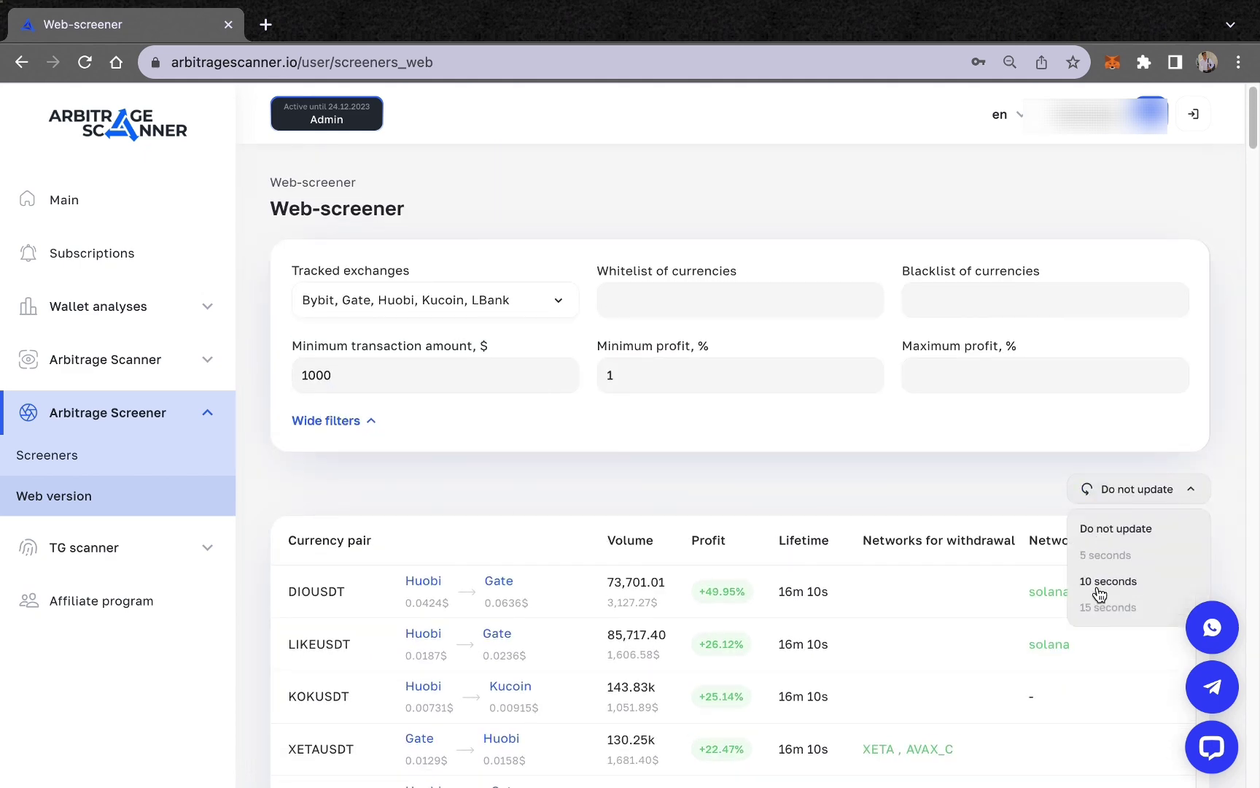
click(1097, 557)
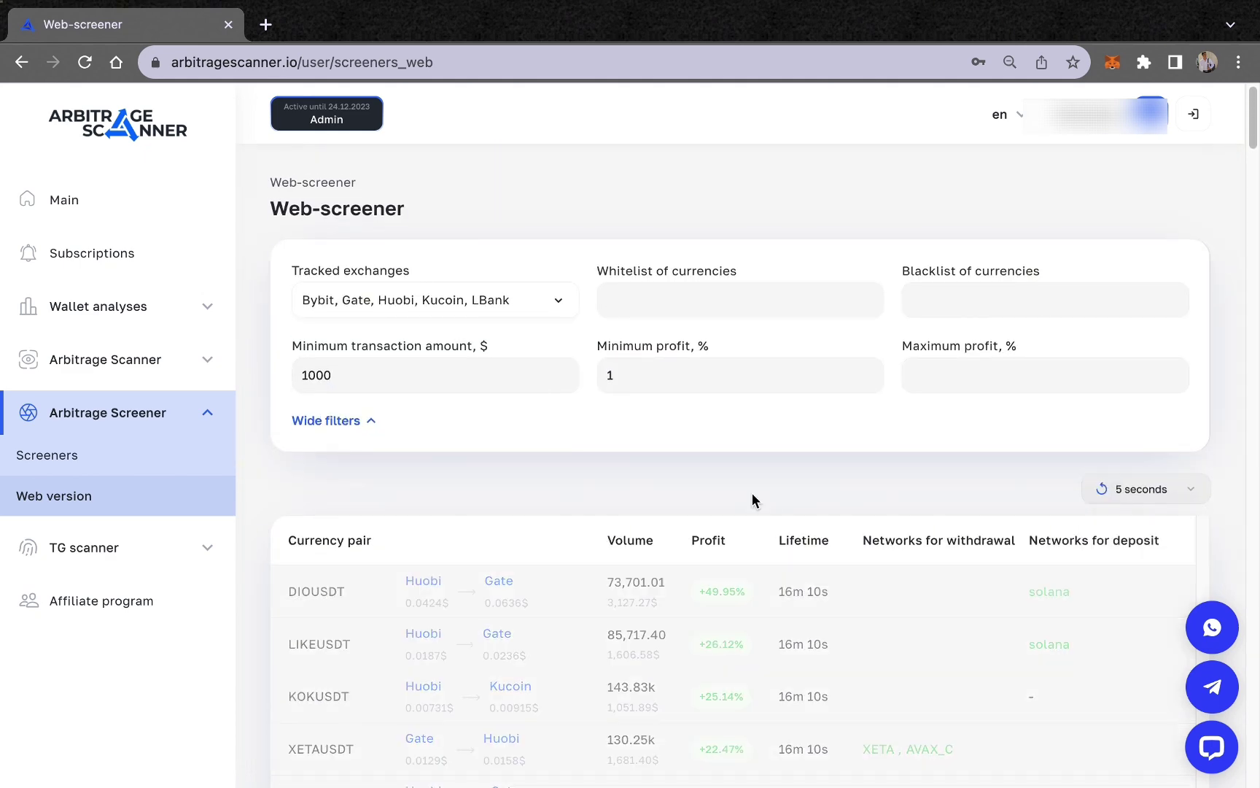
click(429, 374)
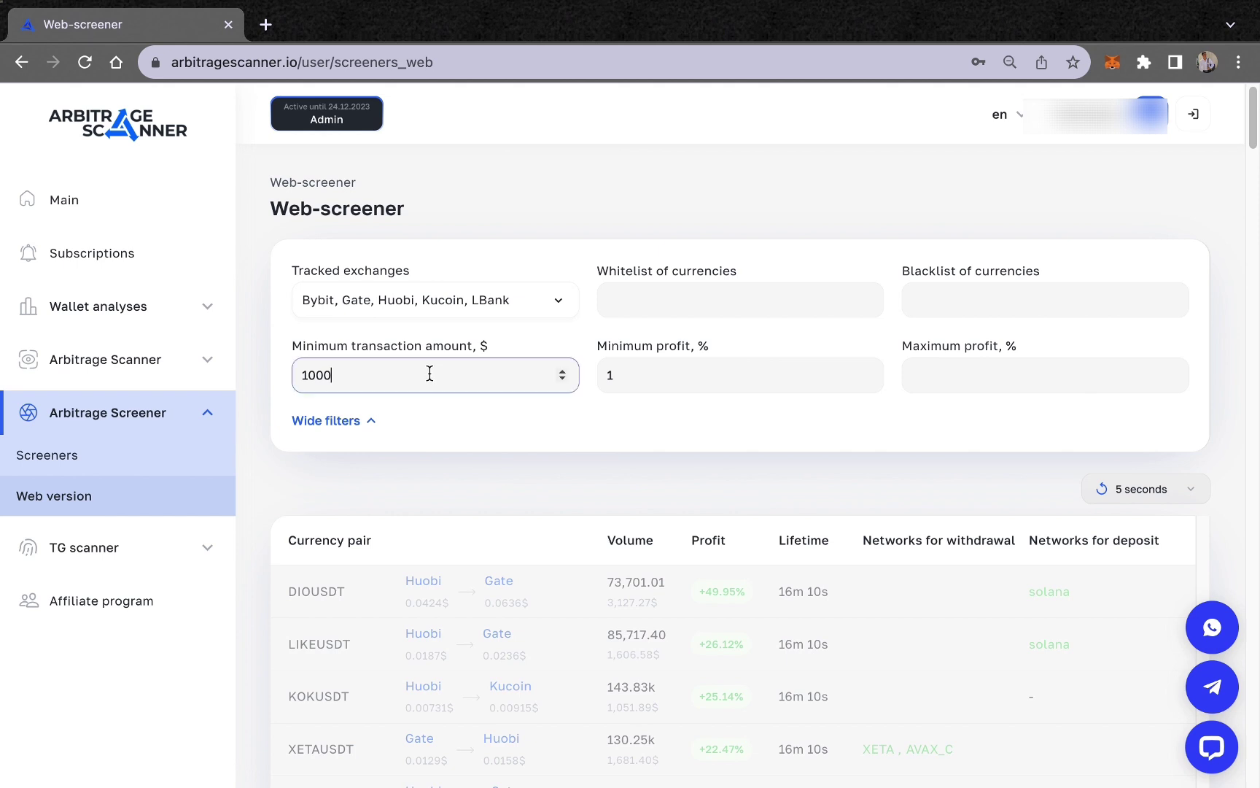
click(414, 470)
Examine the refreshed list of arbitrage pairs for the new minimum amount, comparing exchanges, volumes, profits, lifetimes and networks
scroll(805, 577, down, 10)
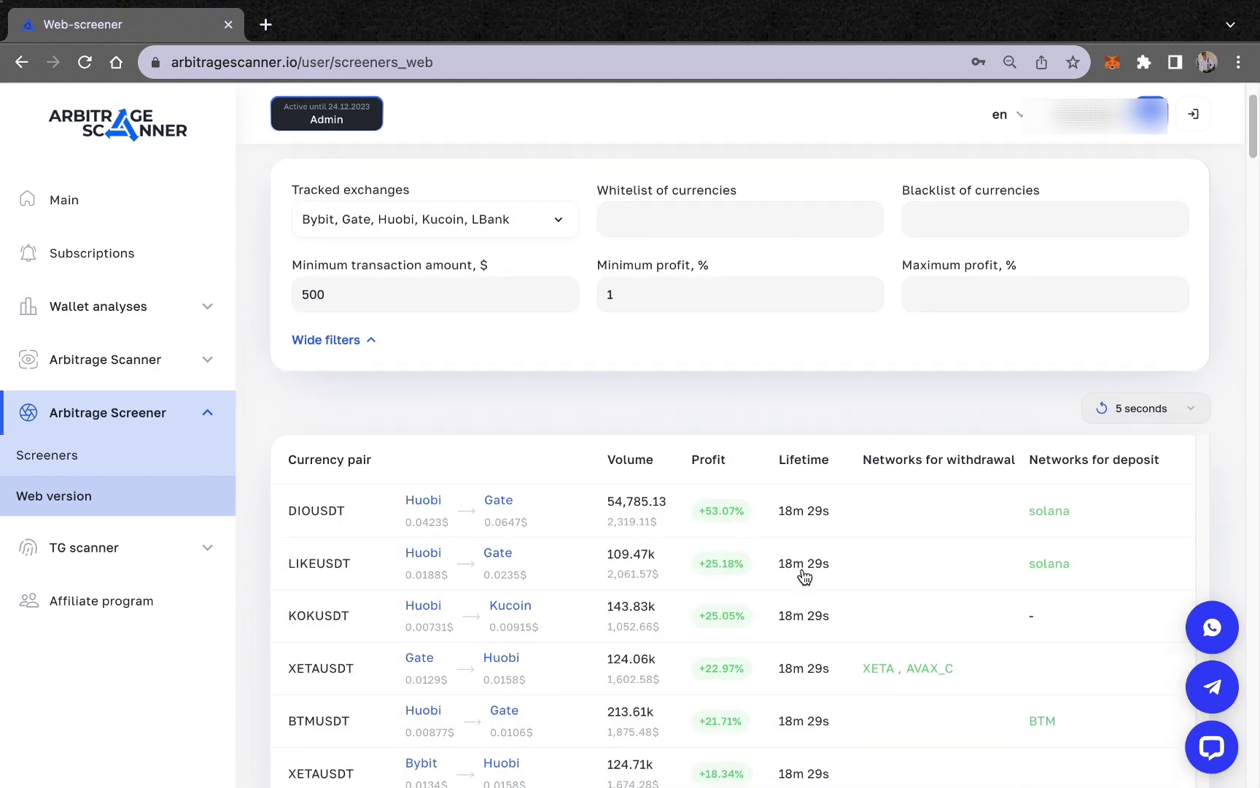
scroll(811, 573, down, 12)
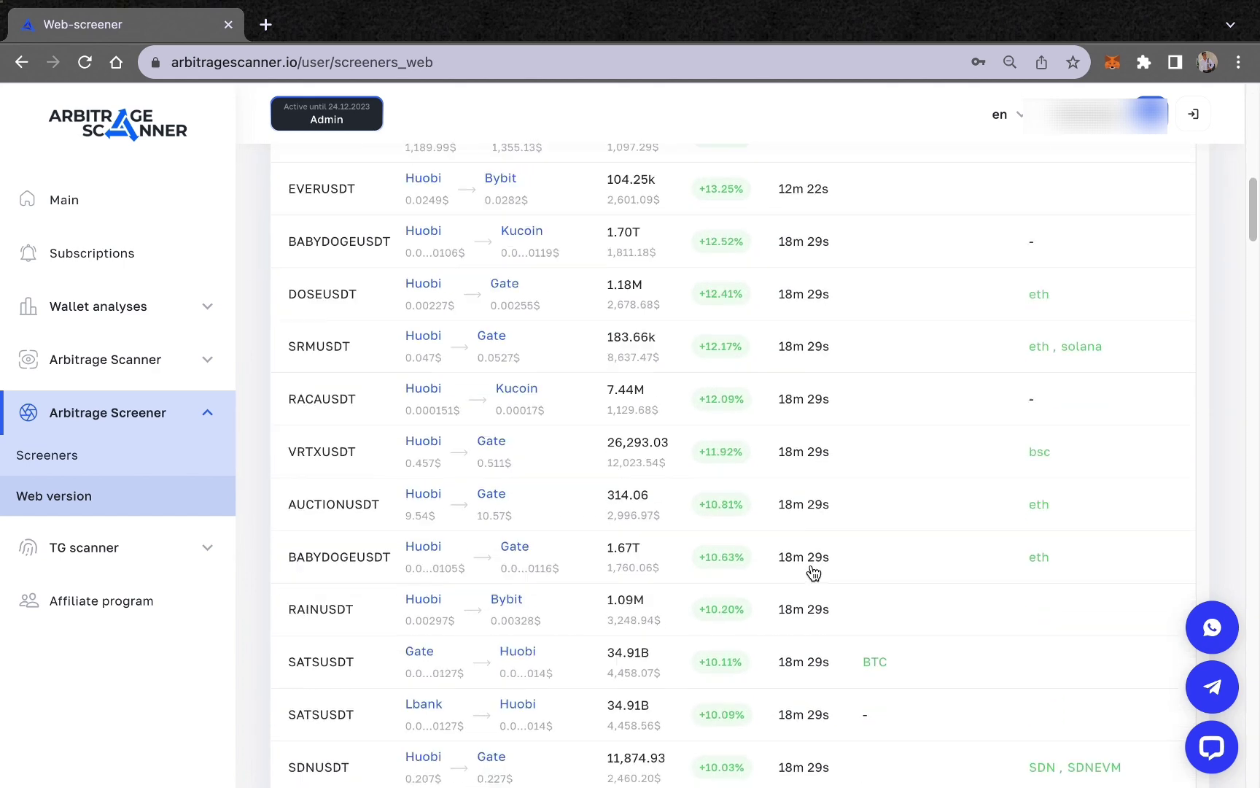
scroll(814, 573, down, 5)
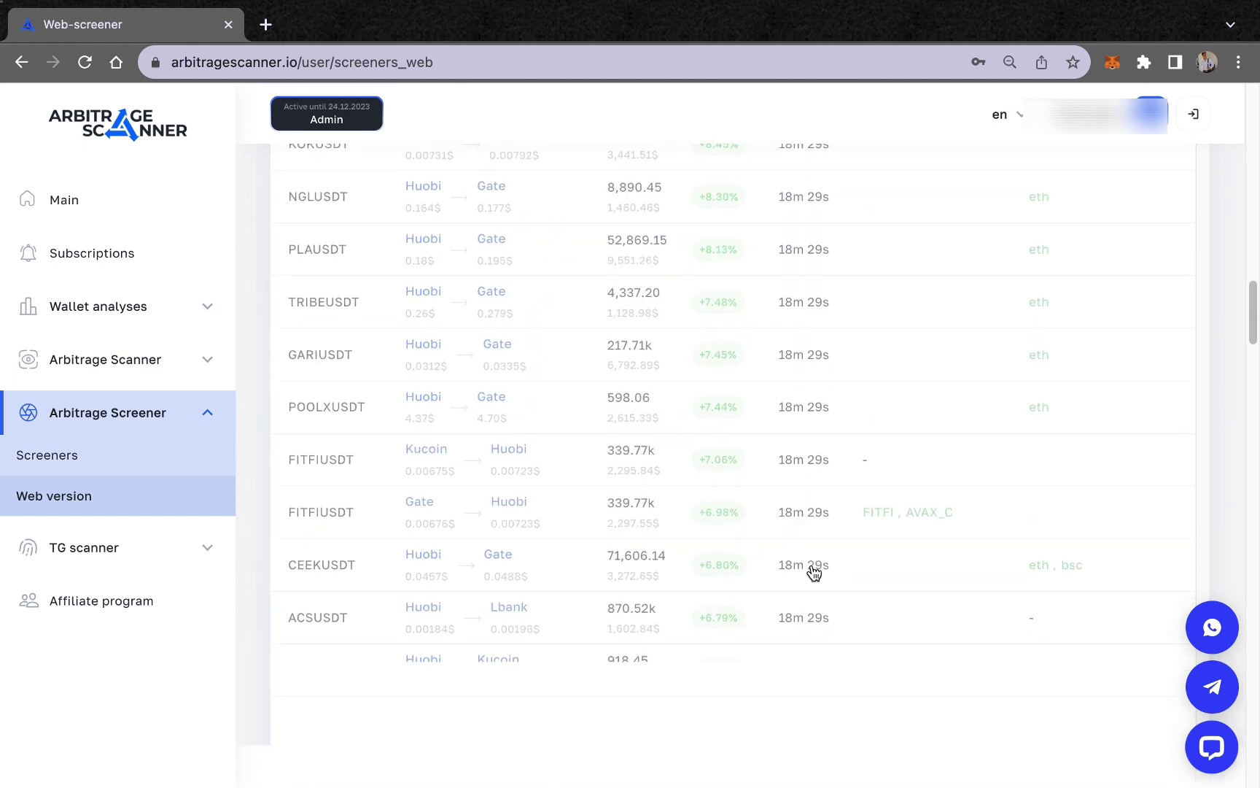
scroll(814, 572, up, 20)
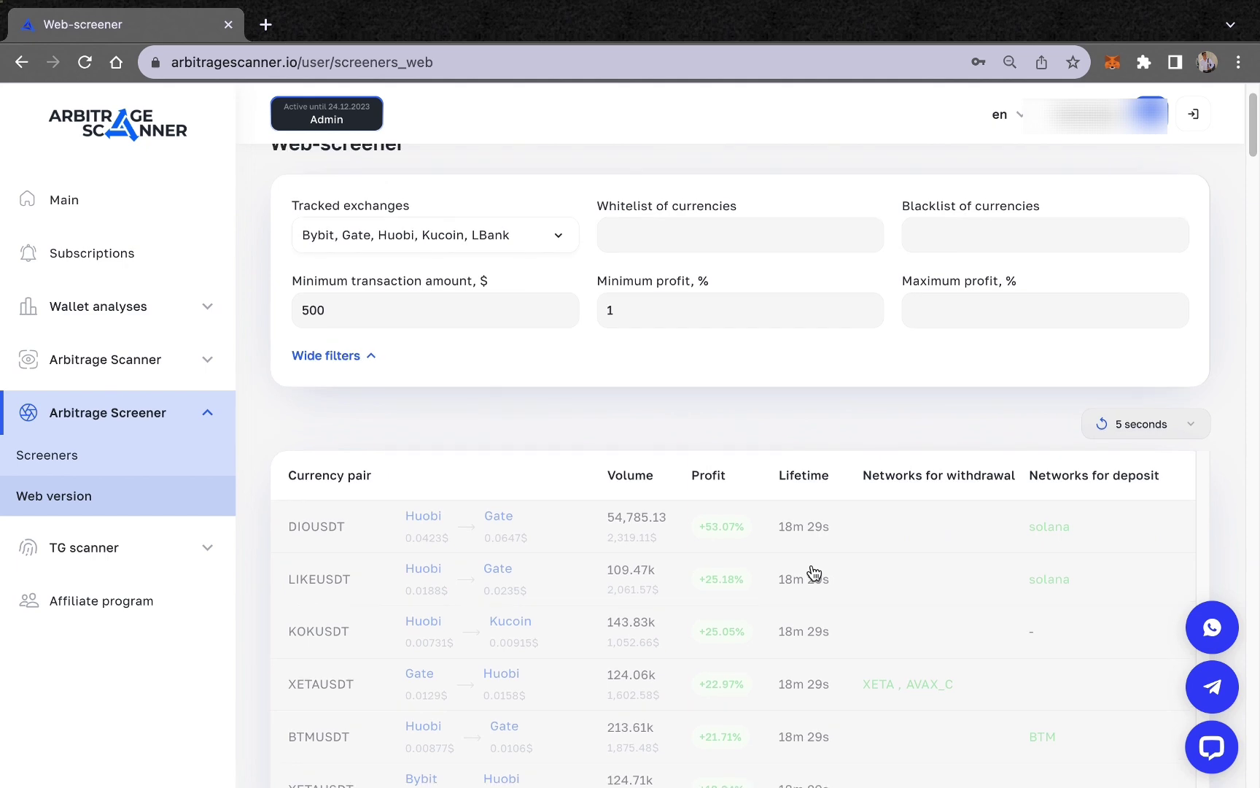
scroll(813, 572, down, 10)
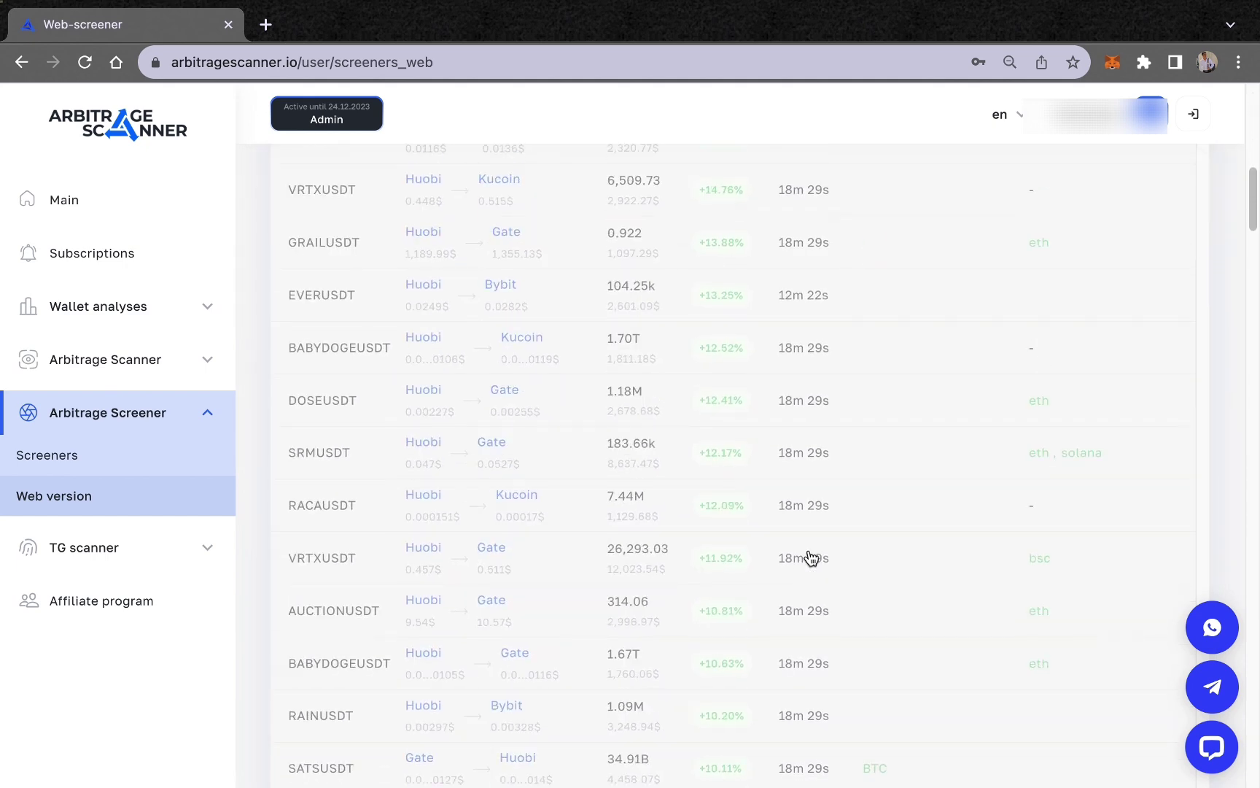
scroll(811, 558, down, 14)
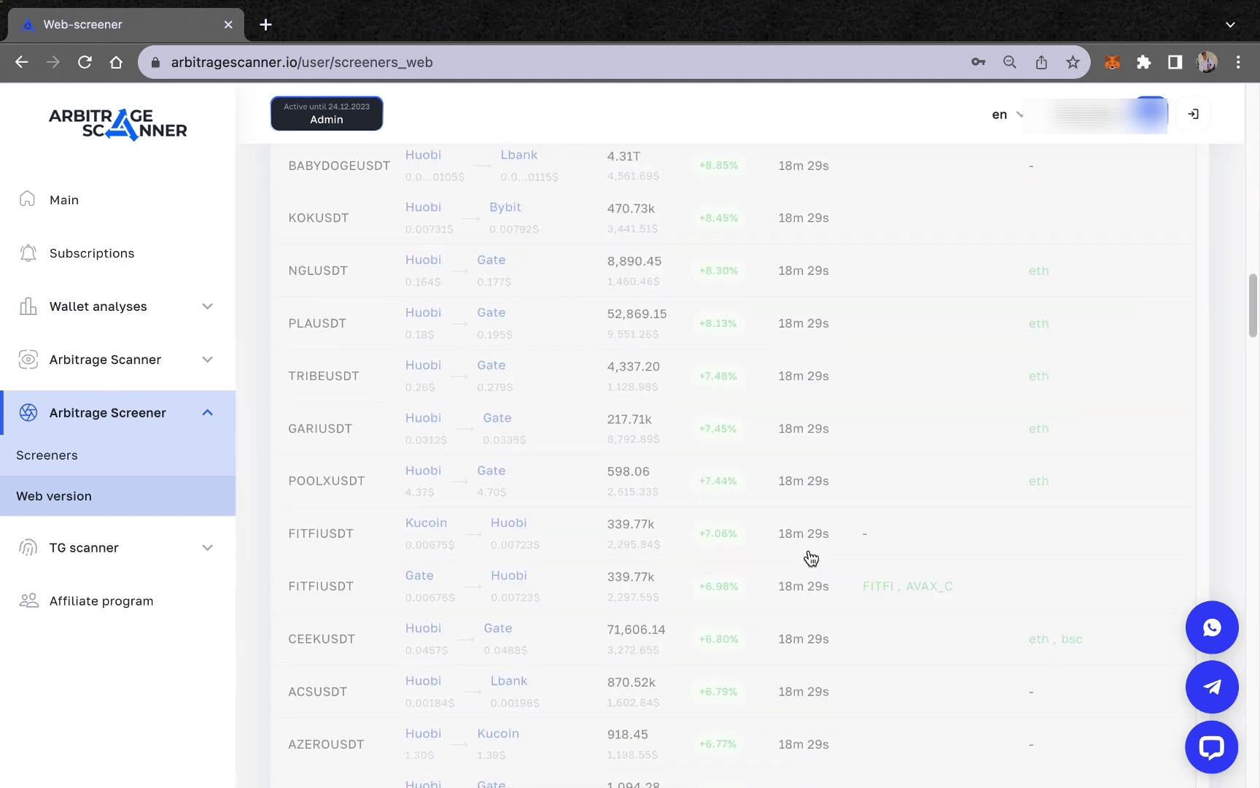
scroll(811, 557, down, 3)
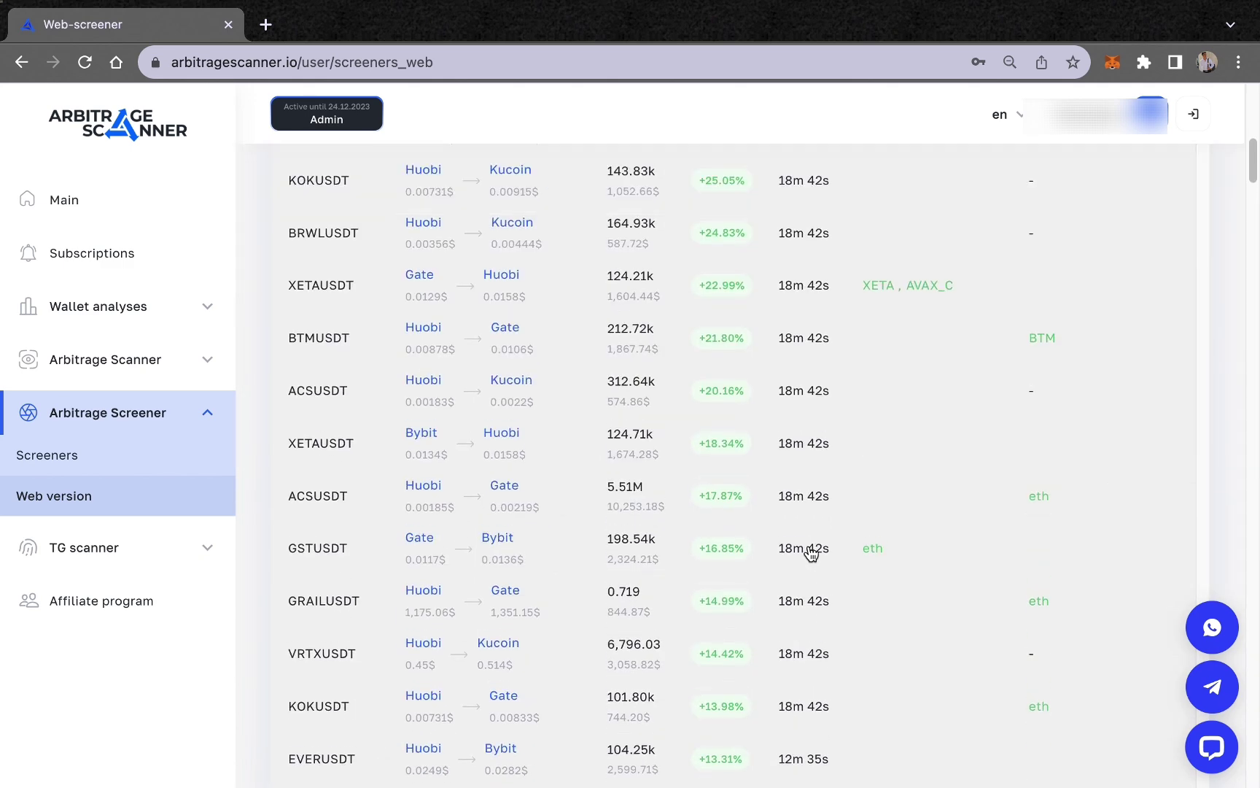
scroll(812, 554, up, 9)
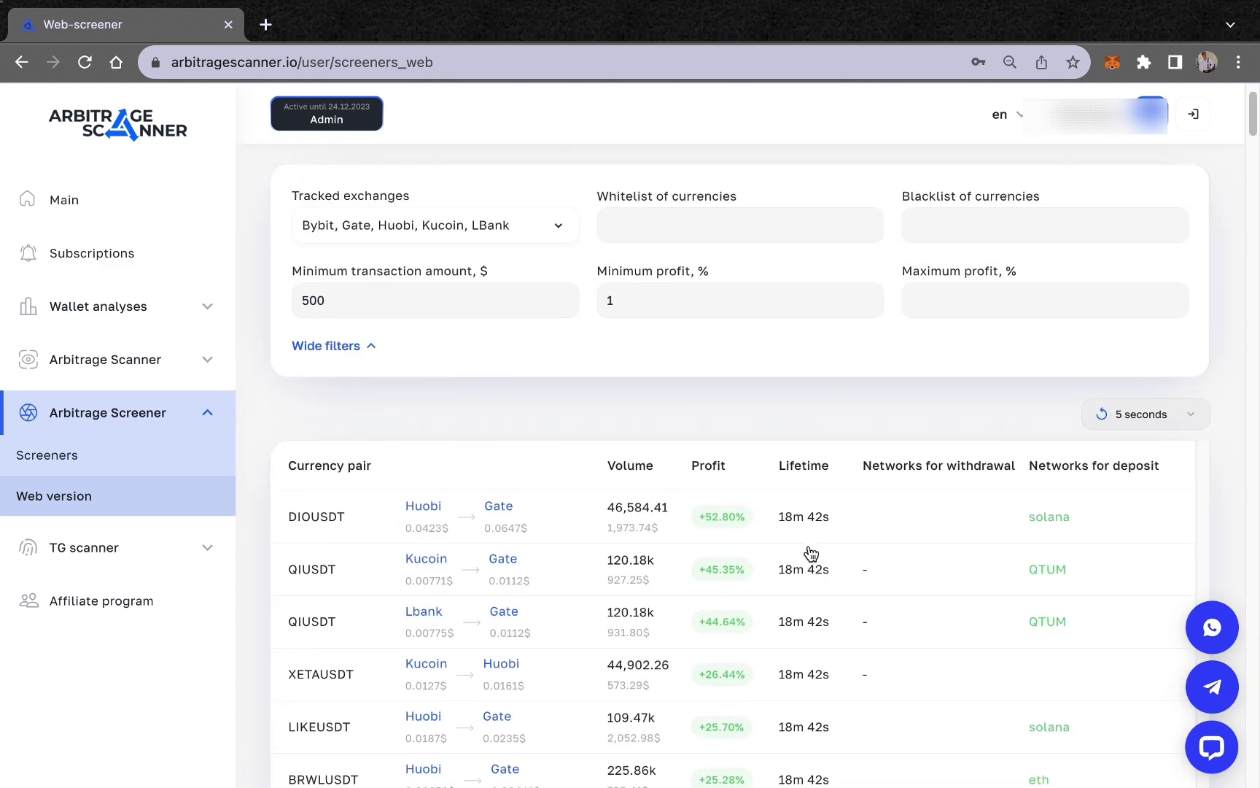
scroll(812, 554, down, 12)
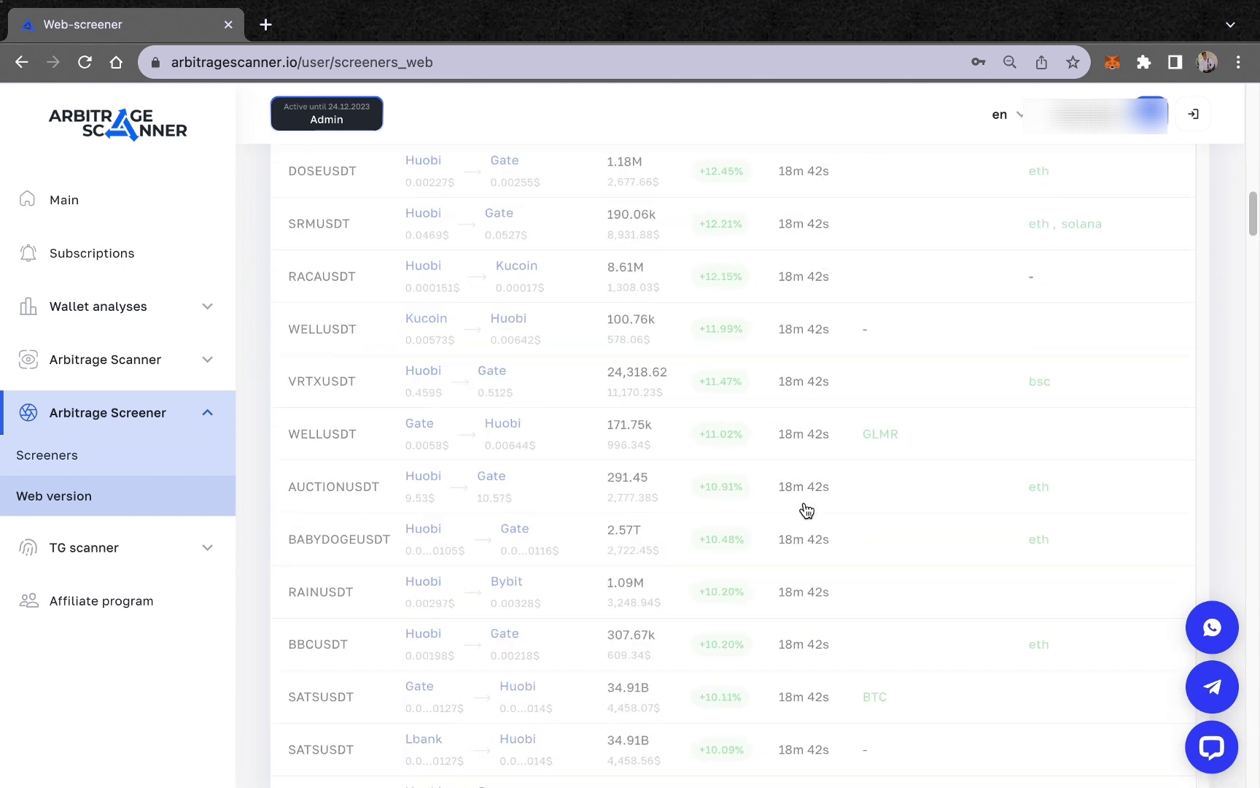
Look further through the currency pairs and check their Networks for withdrawal and Networks for deposit columns
scroll(807, 510, down, 11)
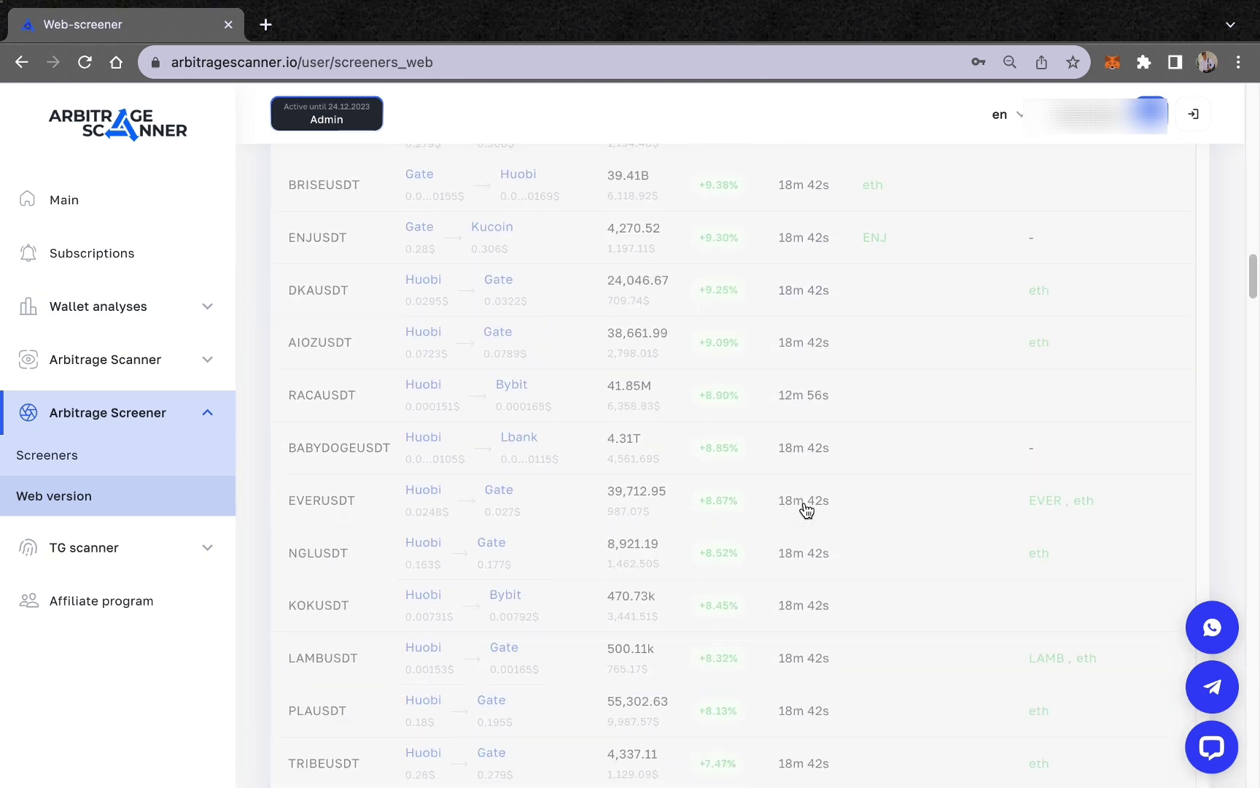
scroll(837, 501, up, 20)
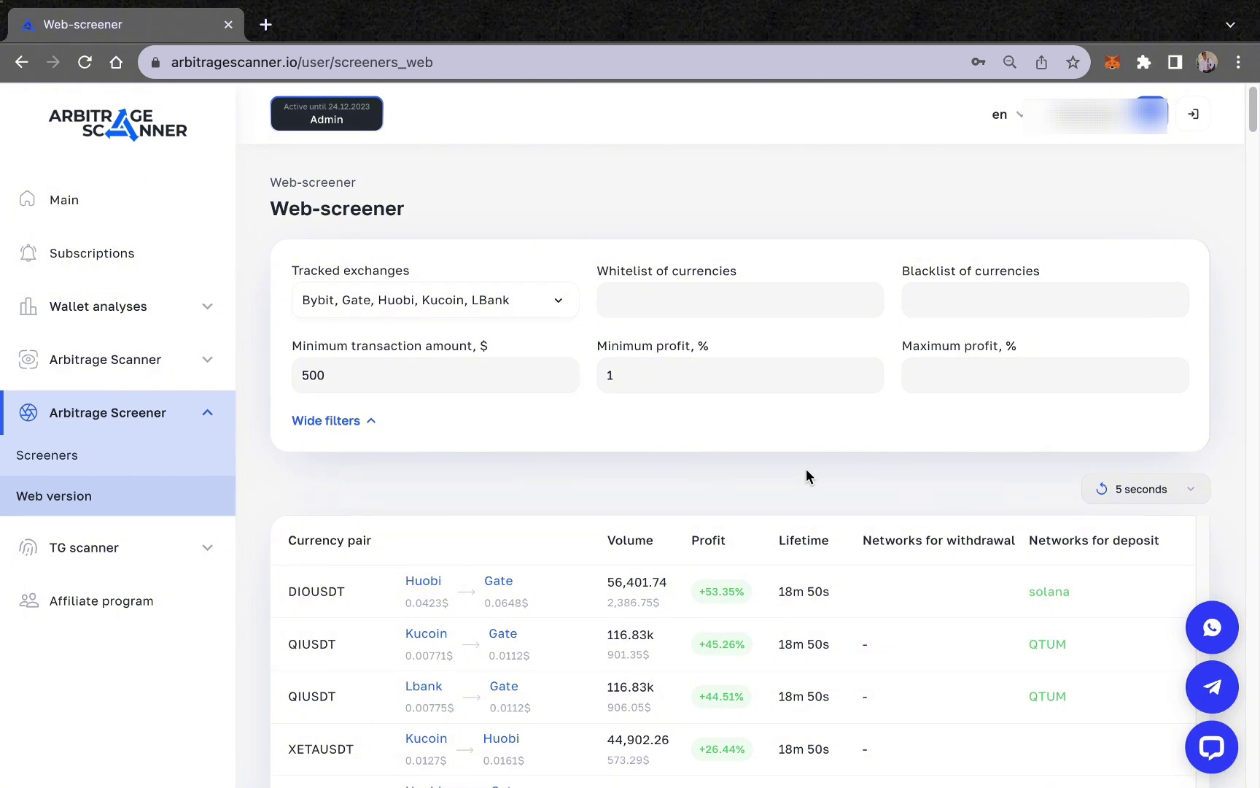
scroll(807, 471, down, 2)
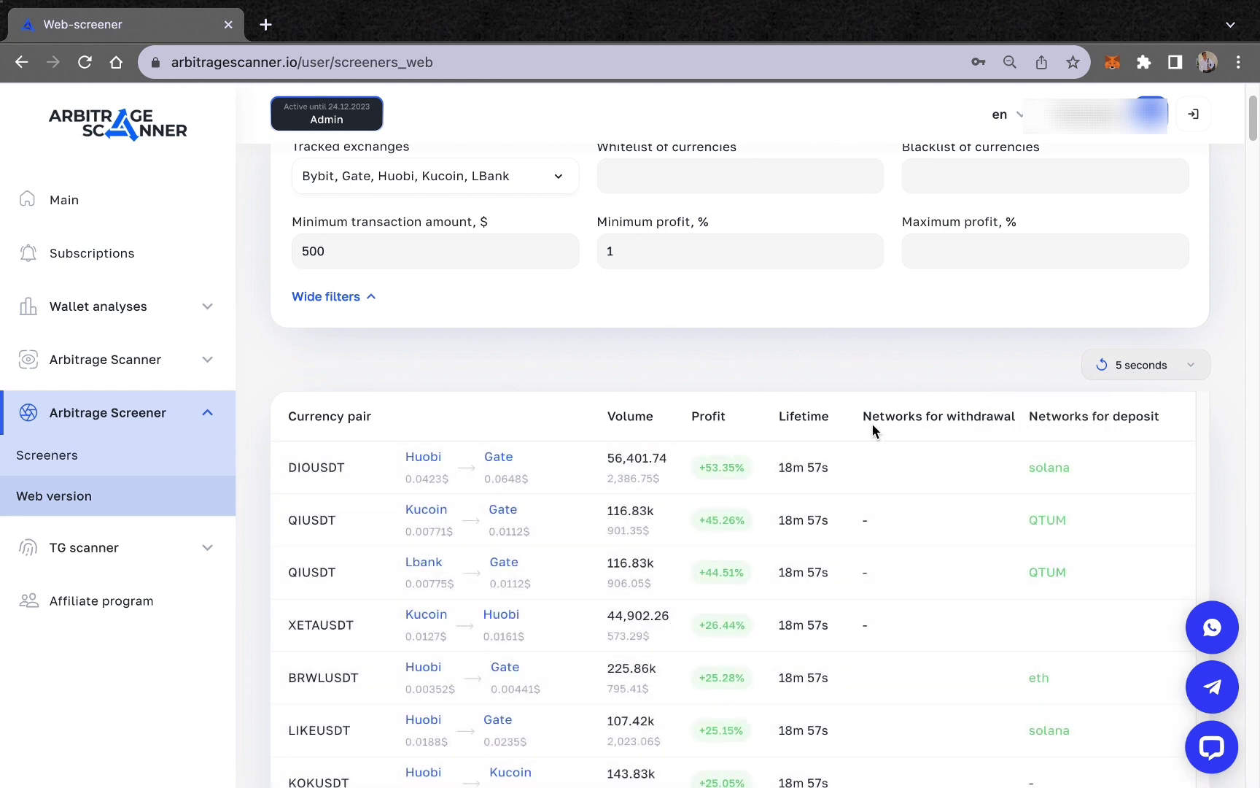
drag(984, 414, 1121, 417)
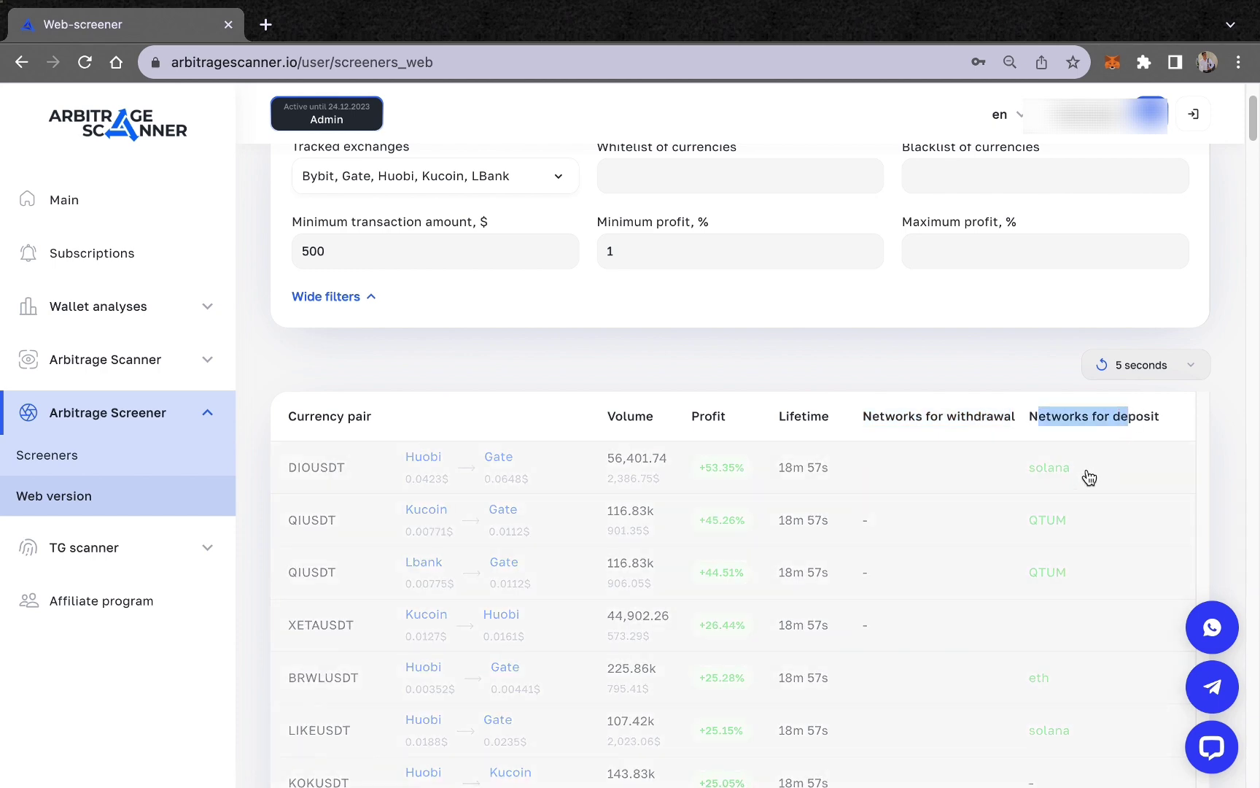
scroll(763, 455, down, 6)
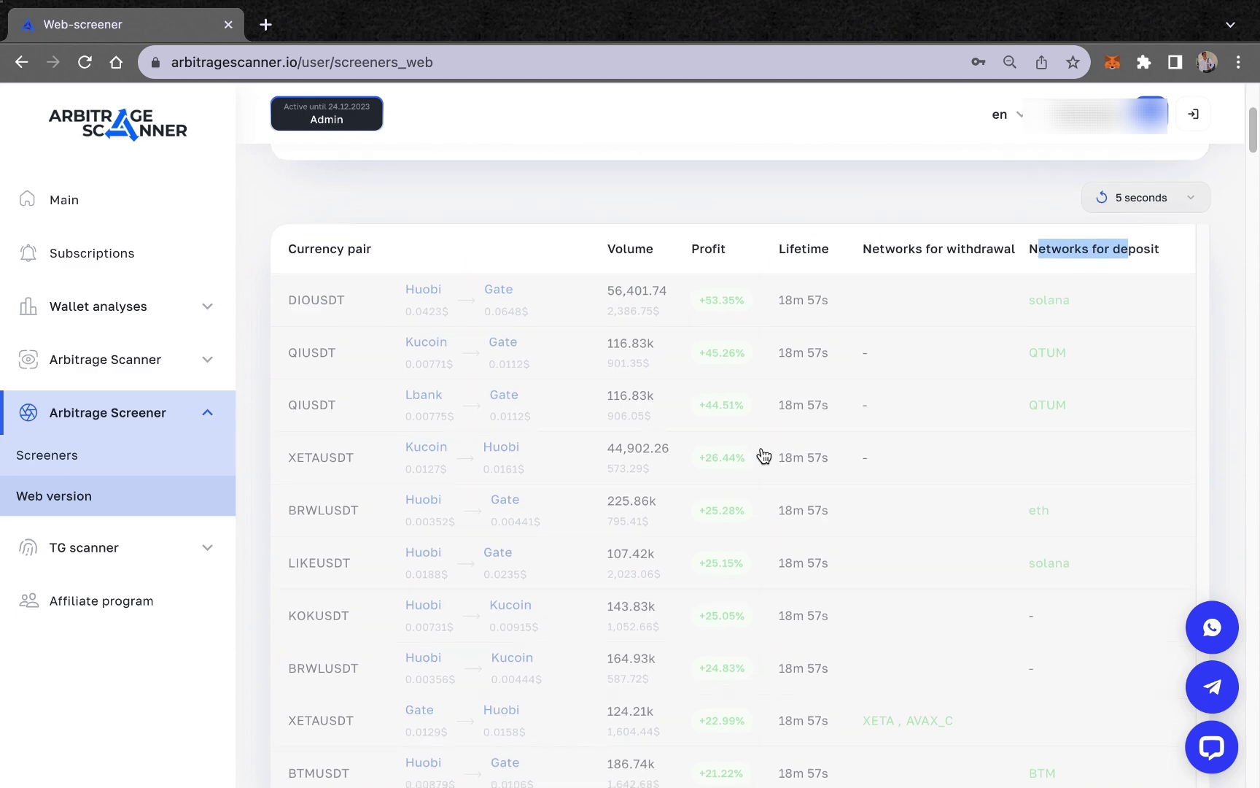
scroll(764, 455, up, 8)
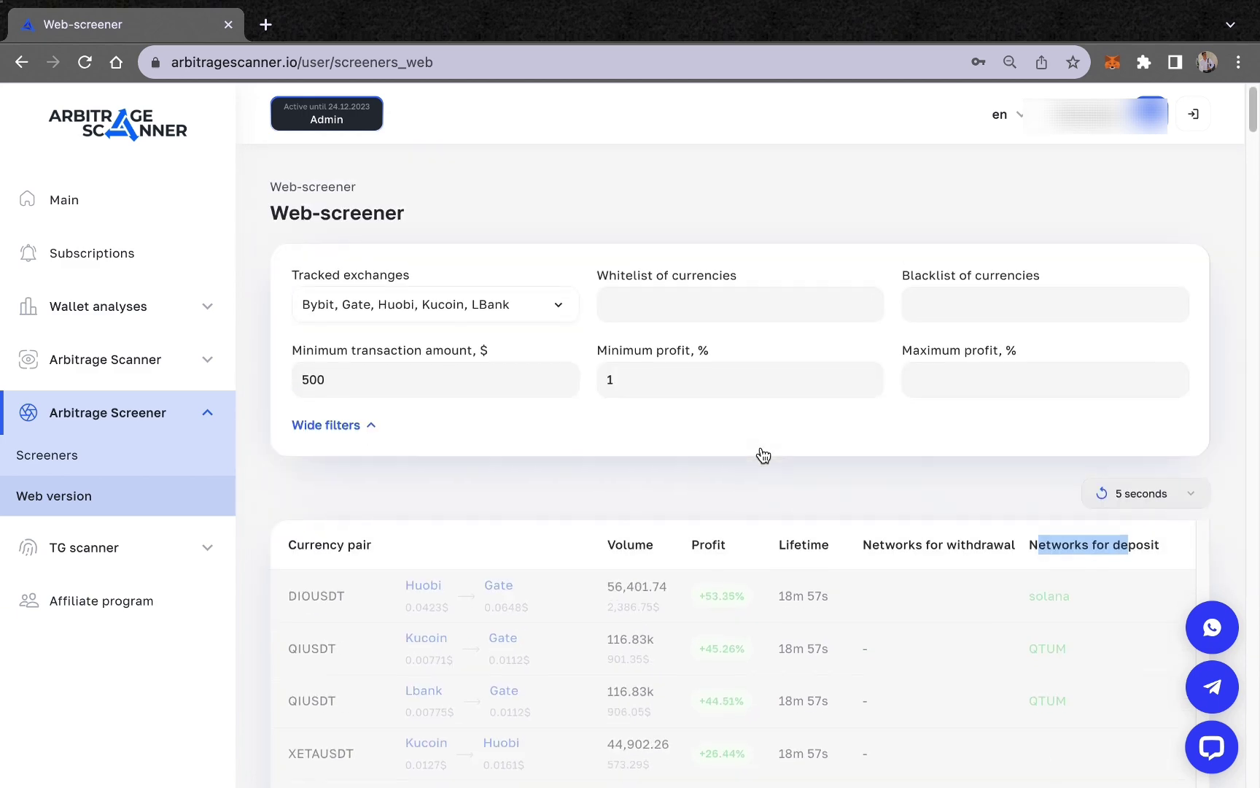
Expand the wide filters and turn off Network compatibility
click(366, 427)
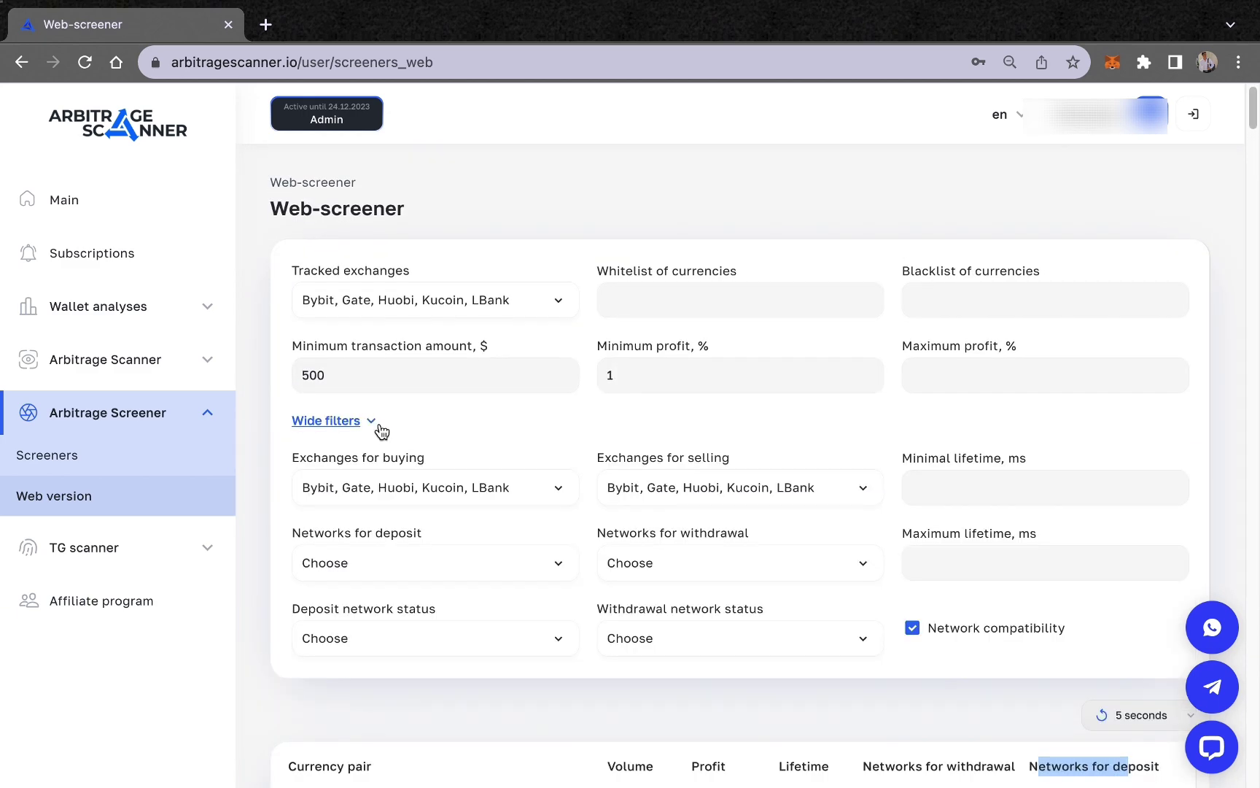
scroll(381, 430, down, 2)
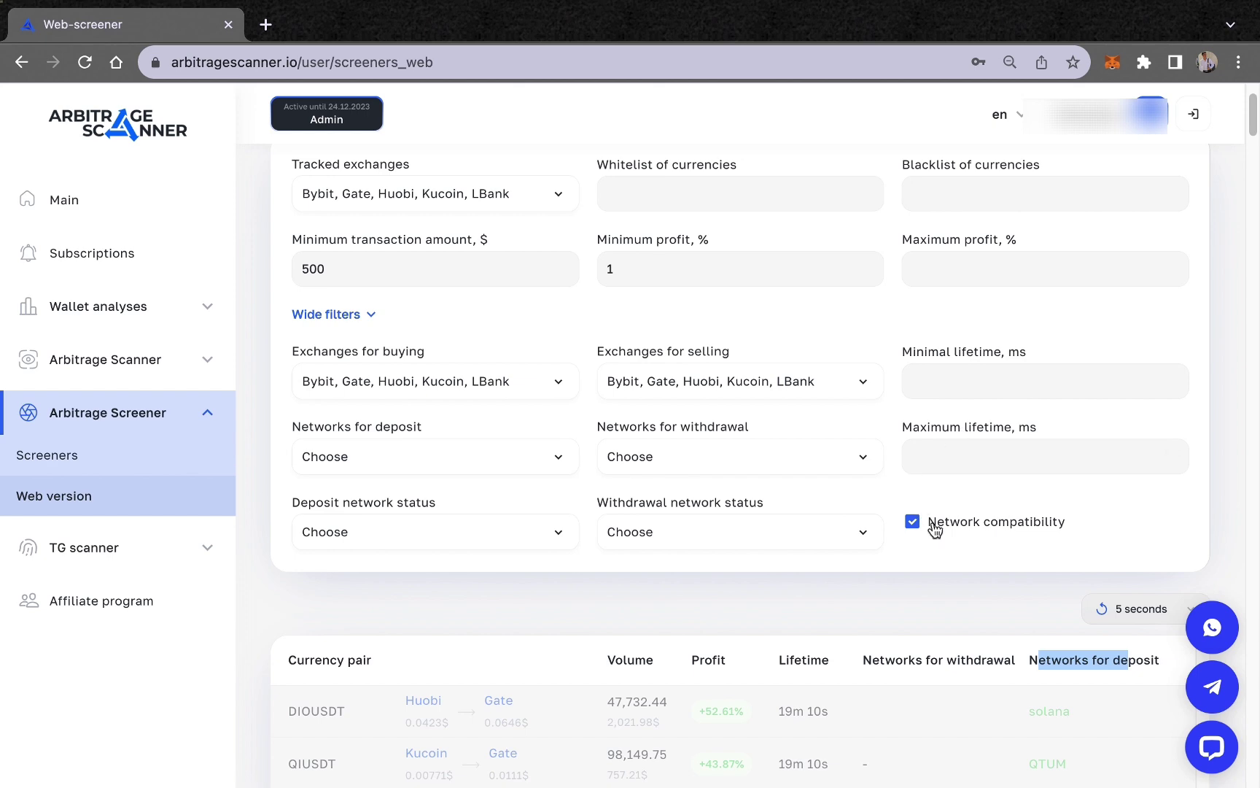
scroll(902, 566, down, 3)
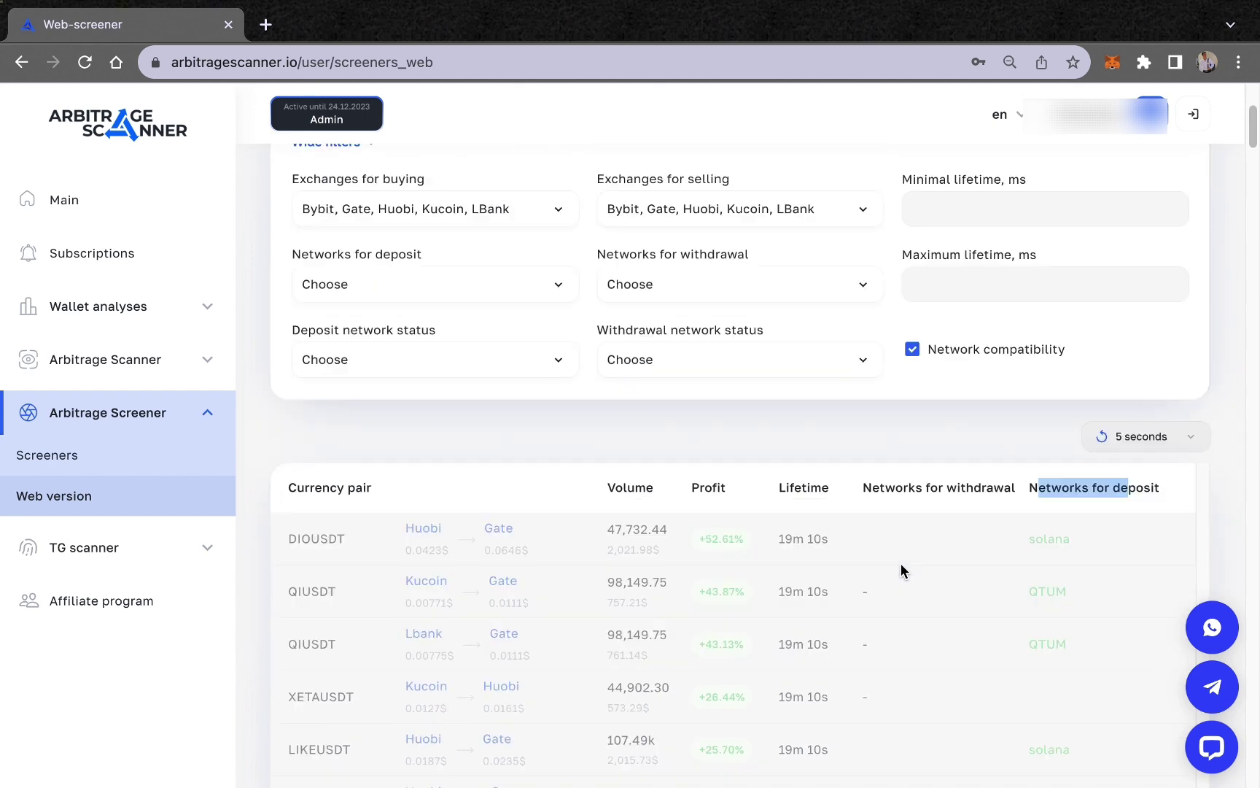
click(912, 351)
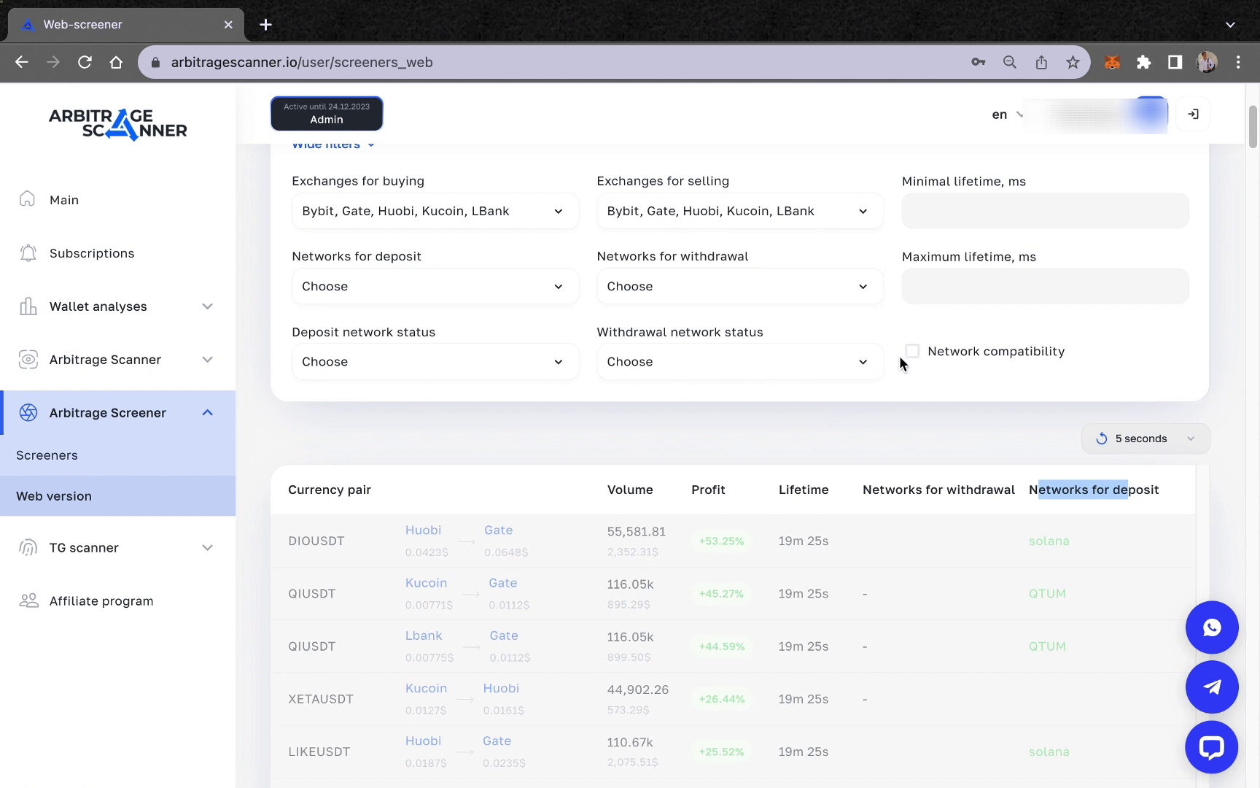
click(905, 417)
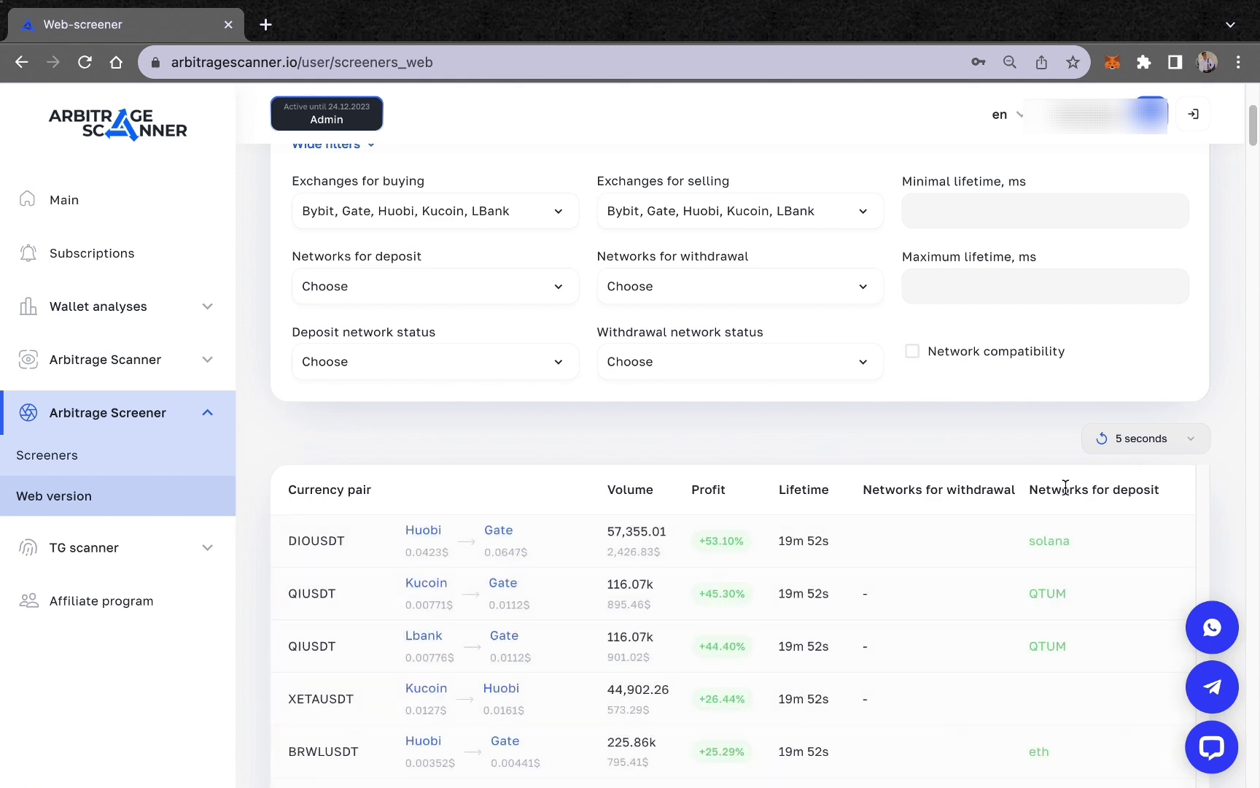
Examine the currency pairs listed without the network compatibility filter, and review the wide filter settings above them
scroll(884, 412, down, 15)
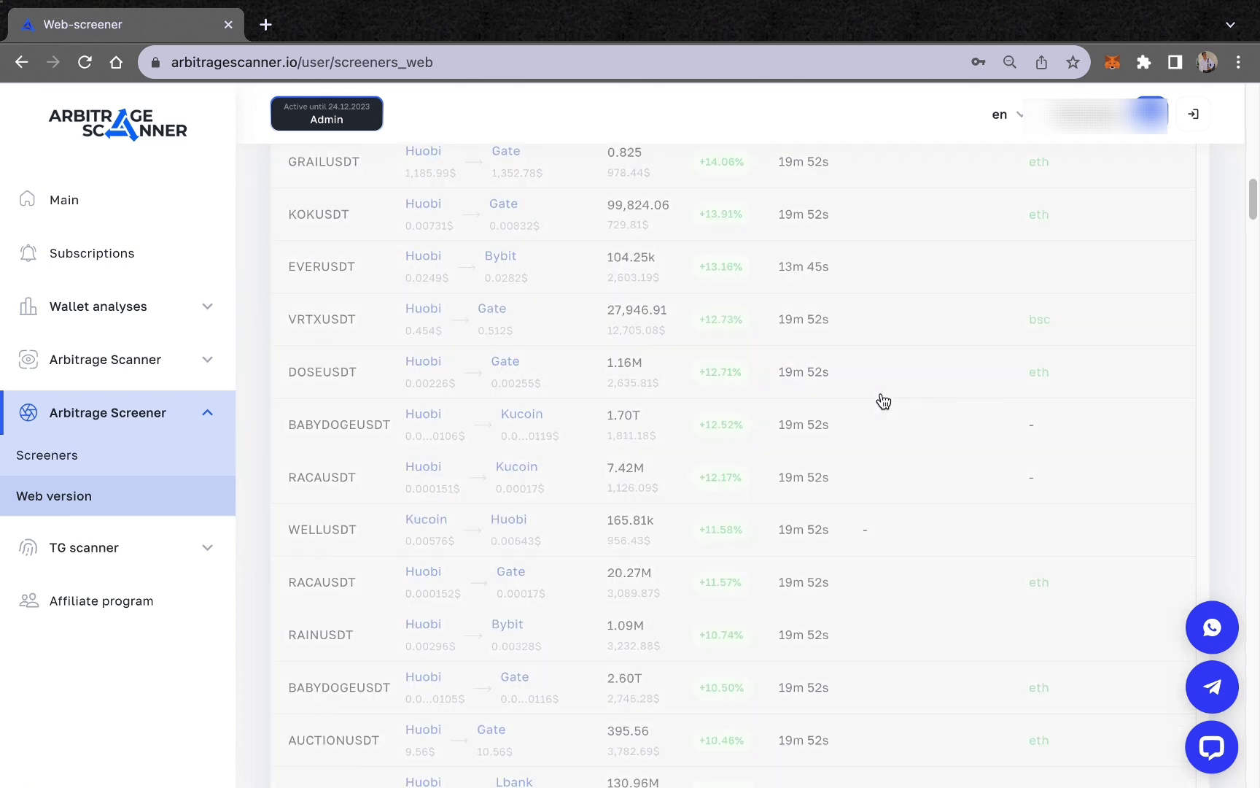
scroll(884, 401, up, 10)
scroll(881, 398, down, 3)
scroll(881, 393, down, 1)
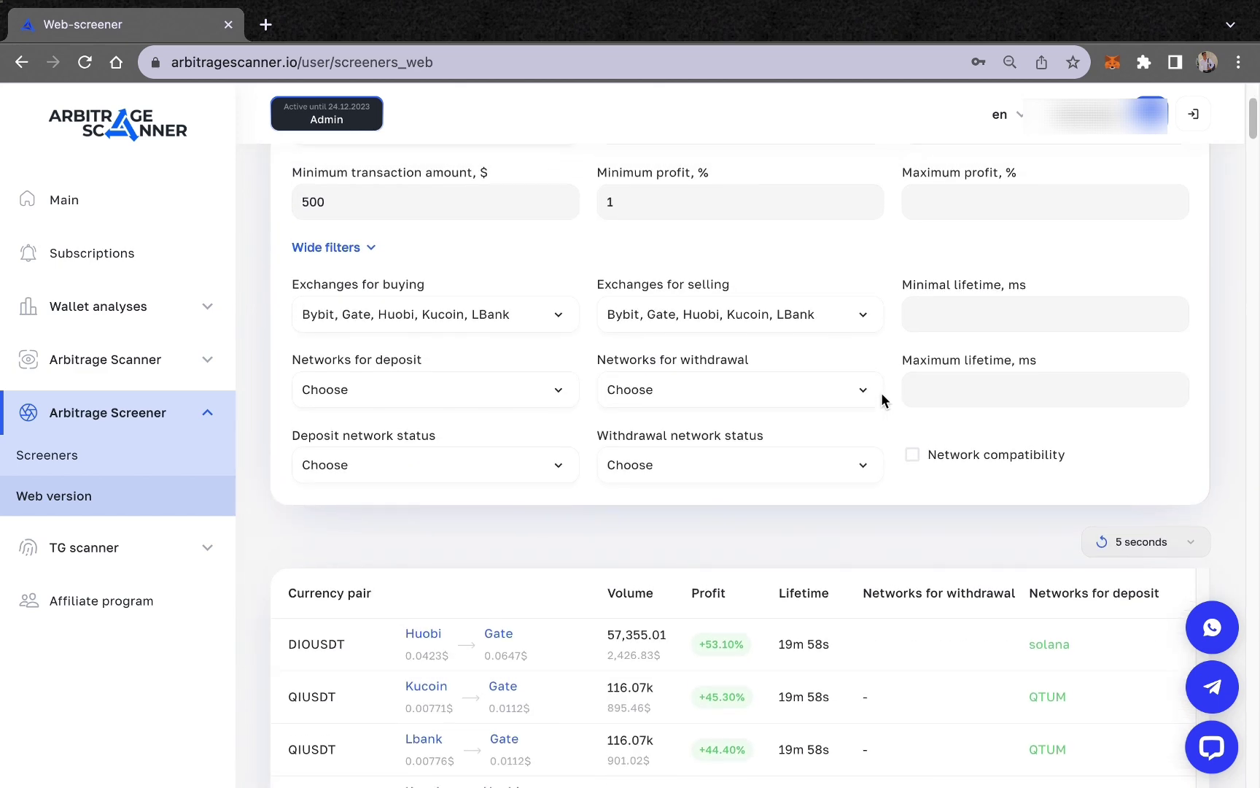
scroll(881, 393, up, 2)
scroll(881, 393, down, 3)
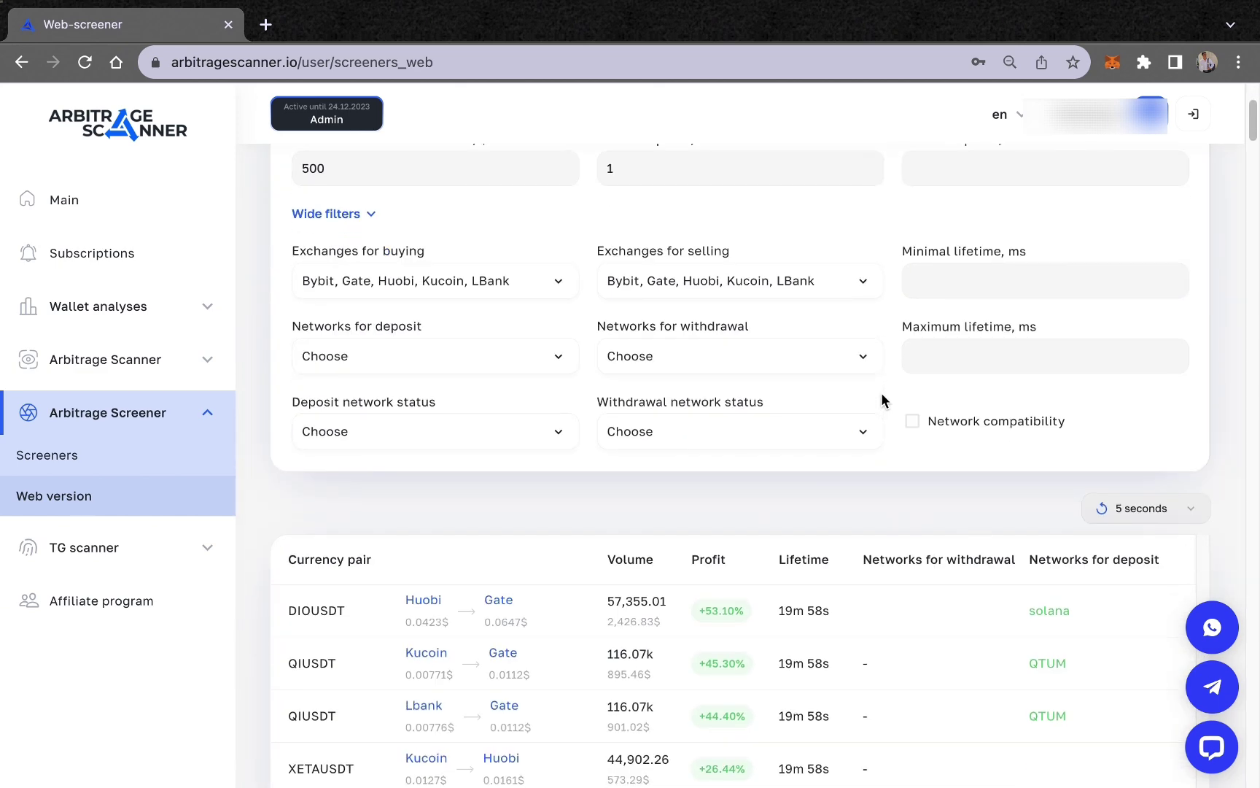
scroll(833, 453, down, 3)
scroll(833, 450, up, 2)
scroll(838, 452, up, 4)
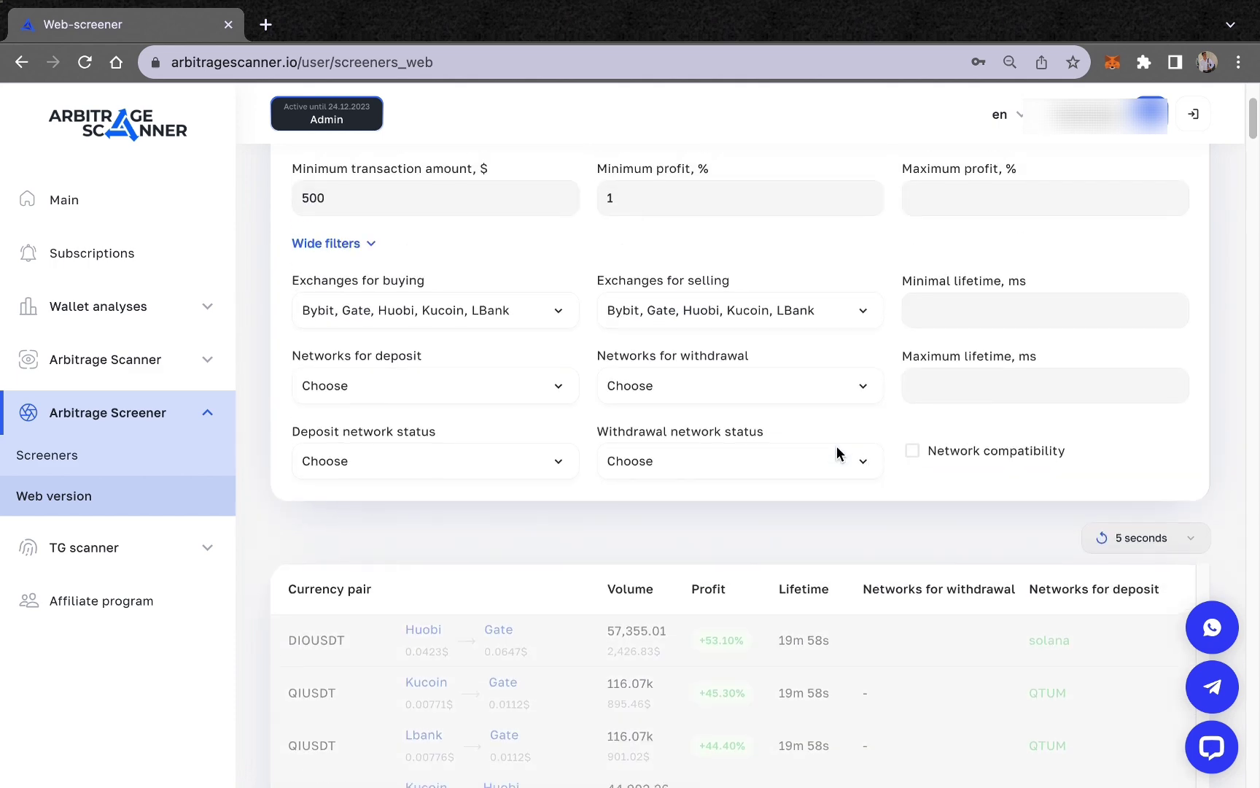